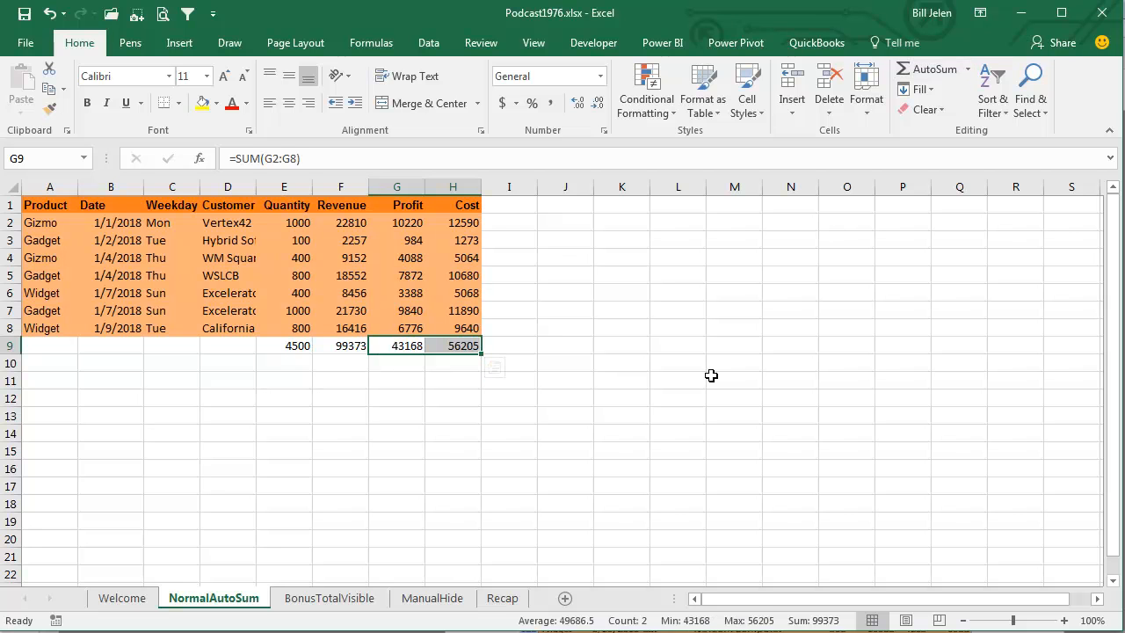
# Step: Inspect the SUM formula in cell G9 of the NormalAutoSum sheet without changing it
pyautogui.press('F2')
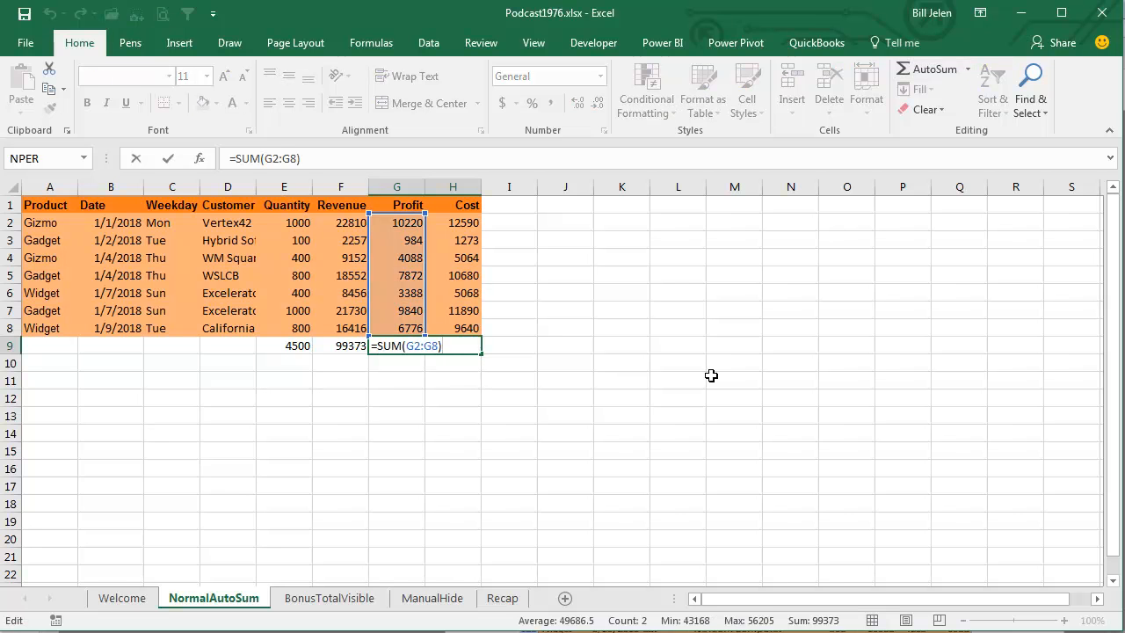
pyautogui.press('Escape')
# Step: On the BonusTotalVisible sheet, filter the data to the customer Fintega Financial Modelling using cell D10's value
pyautogui.click(363, 598)
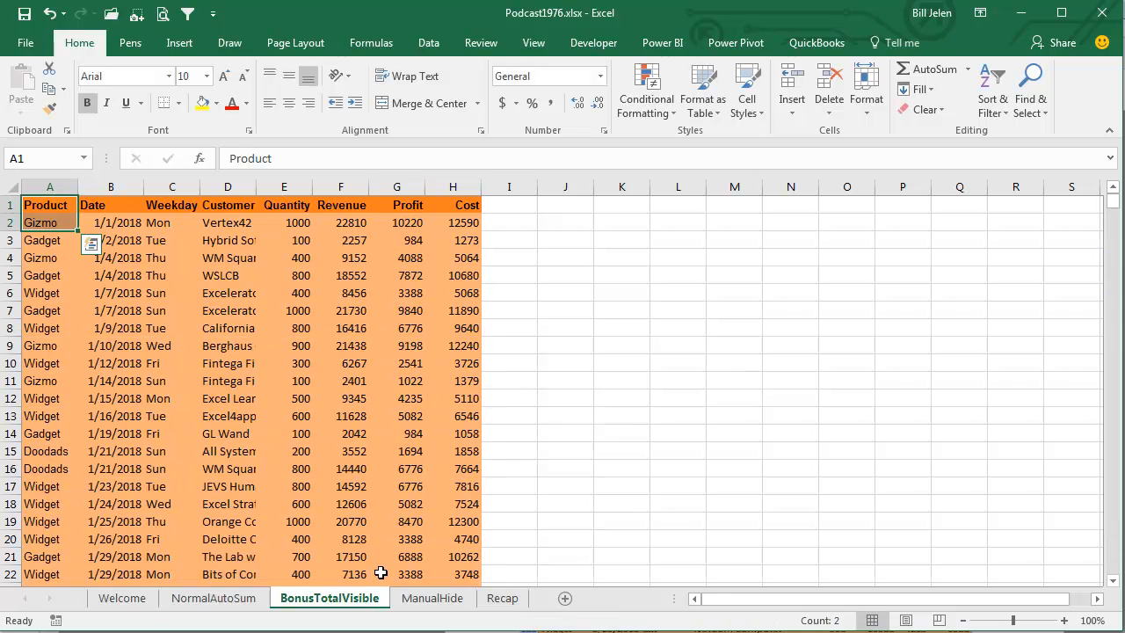
pyautogui.click(250, 244)
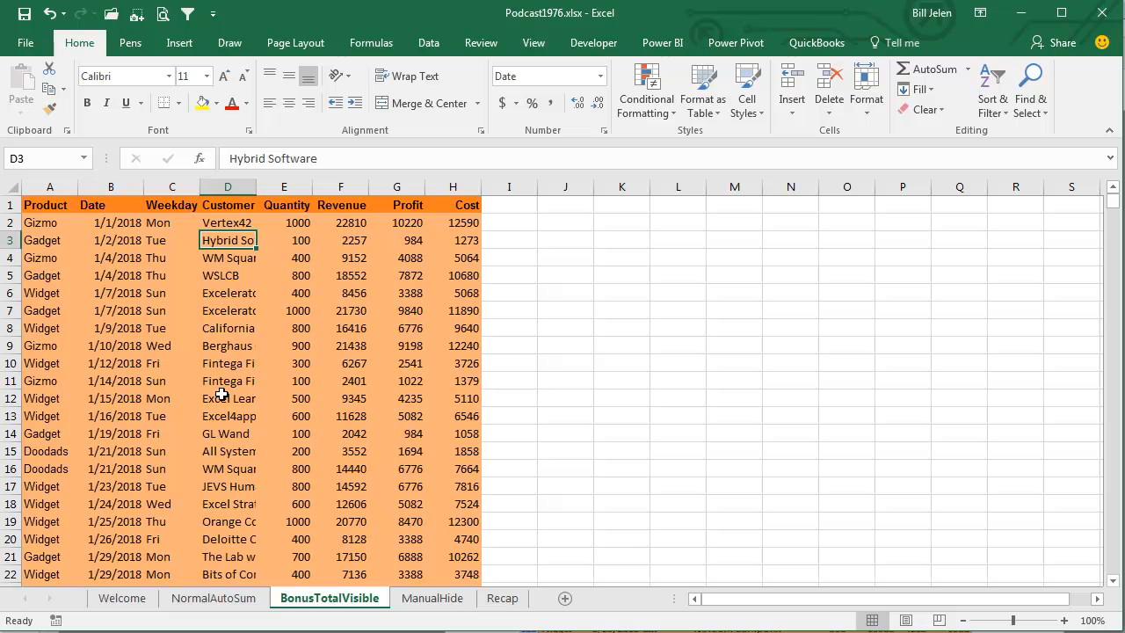
pyautogui.click(225, 364)
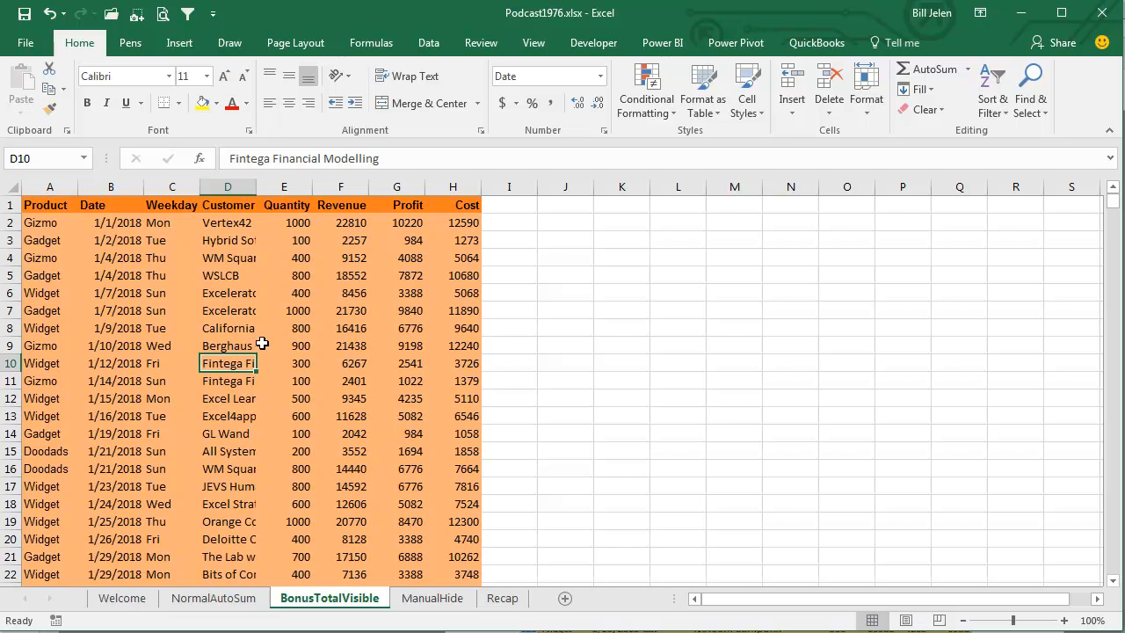
pyautogui.click(187, 13)
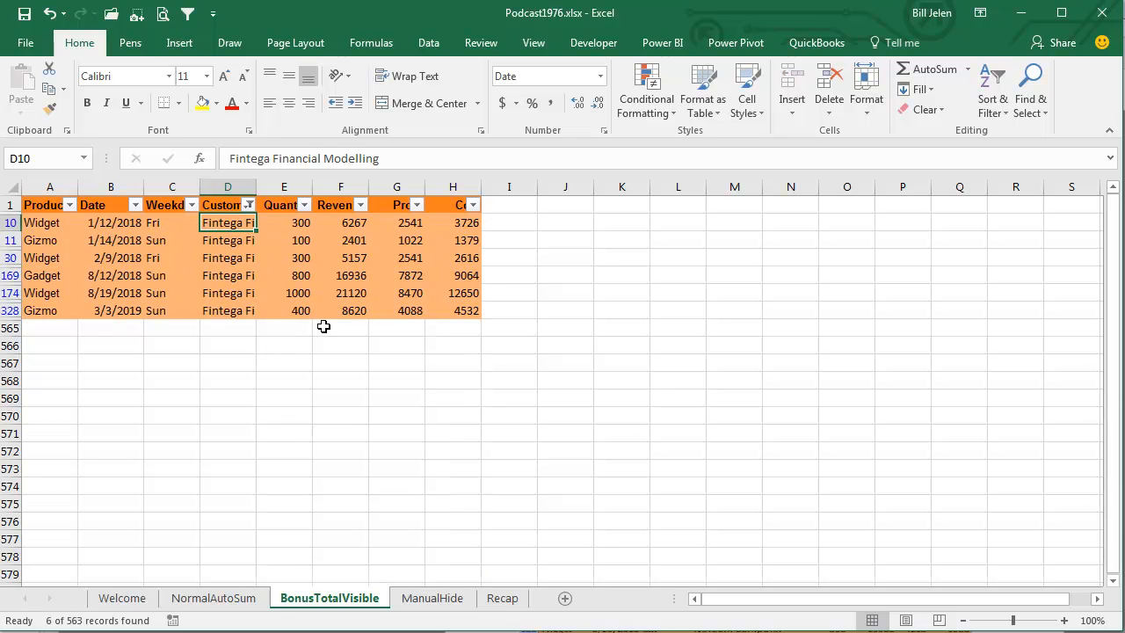
# Step: Add AutoSum totals for Quantity, Revenue, Profit and Cost in E565:H565 and inspect the formula in E565
pyautogui.moveTo(293, 326); pyautogui.dragTo(437, 325)
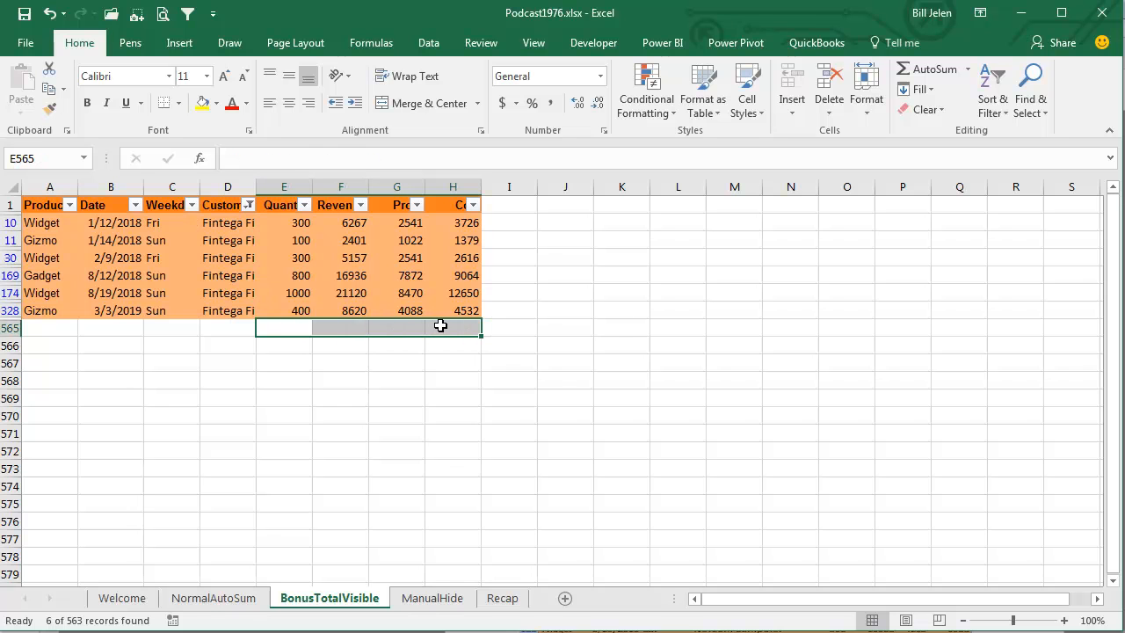
pyautogui.click(934, 70)
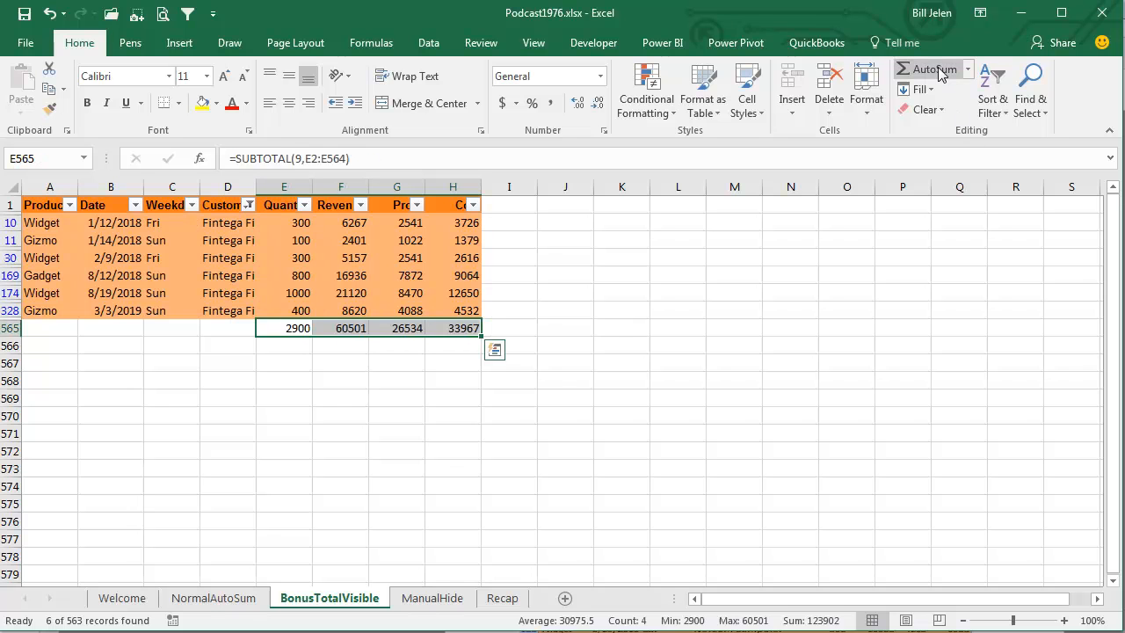
pyautogui.press('F2')
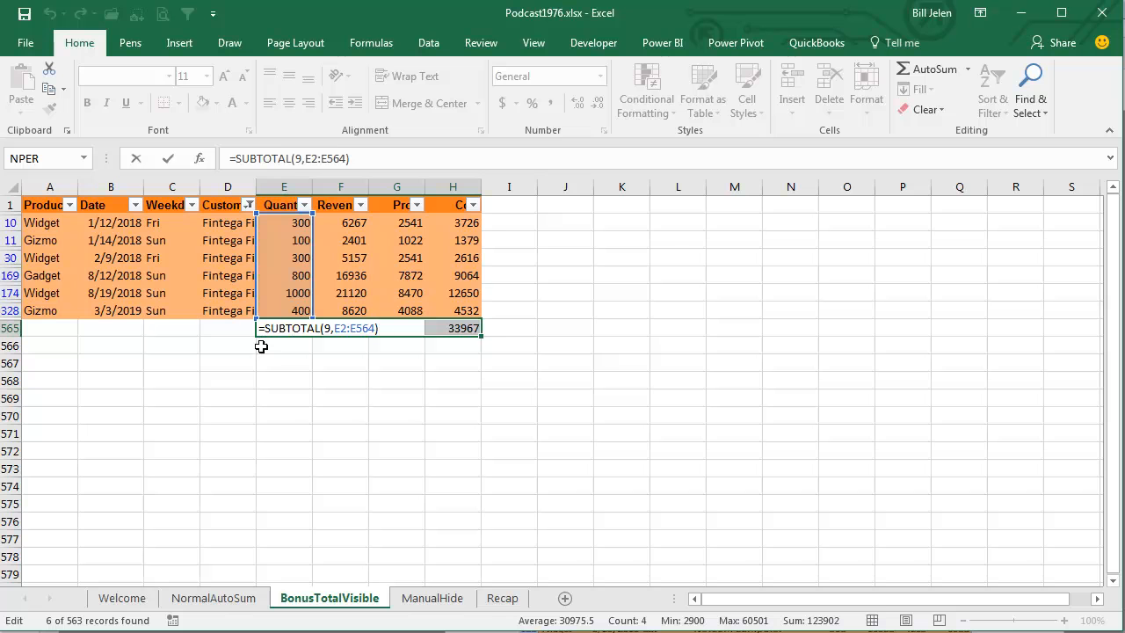
pyautogui.press('Escape')
# Step: Label cell A565 "Total Visible Cells" and remove its fill color
pyautogui.click(69, 328)
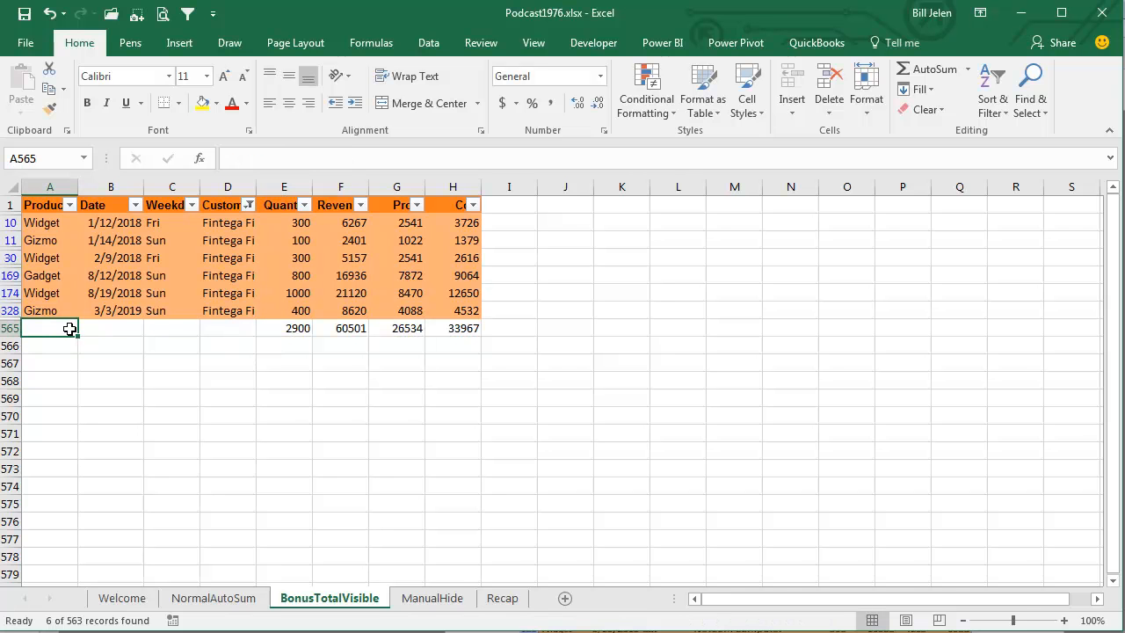
pyautogui.write('Total Visible Cells')
pyautogui.press('Return')
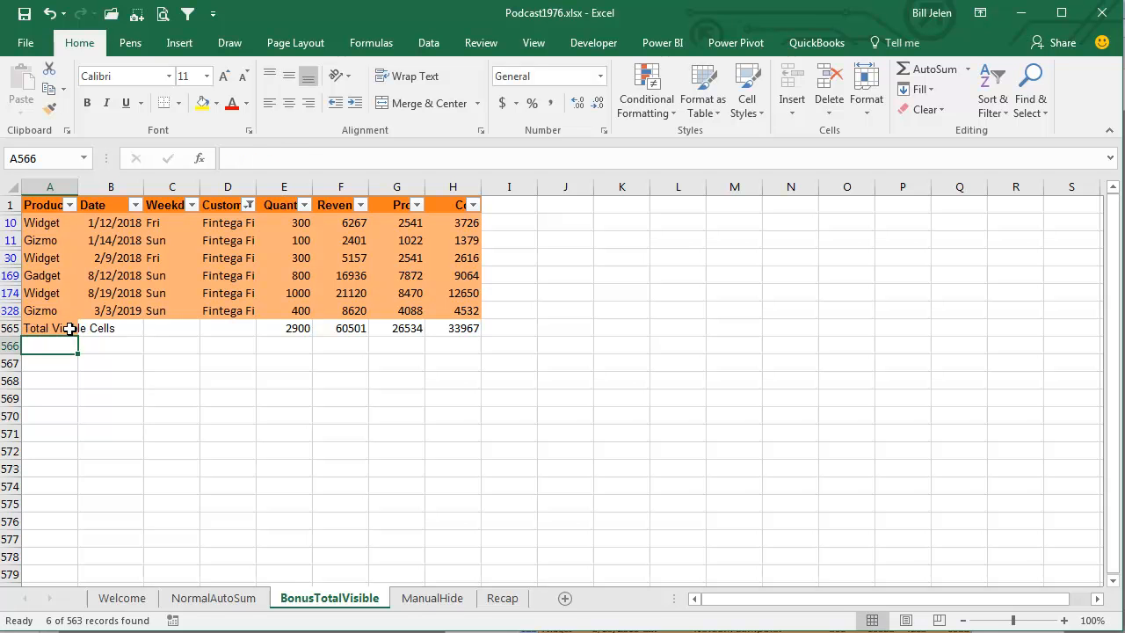
pyautogui.click(70, 328)
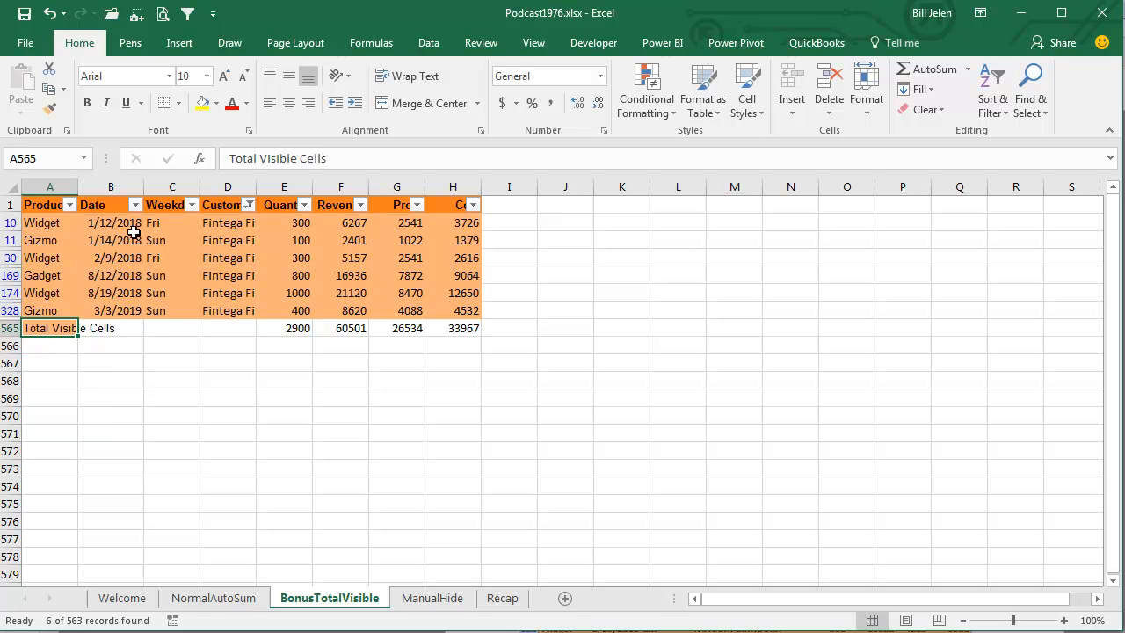
pyautogui.click(217, 104)
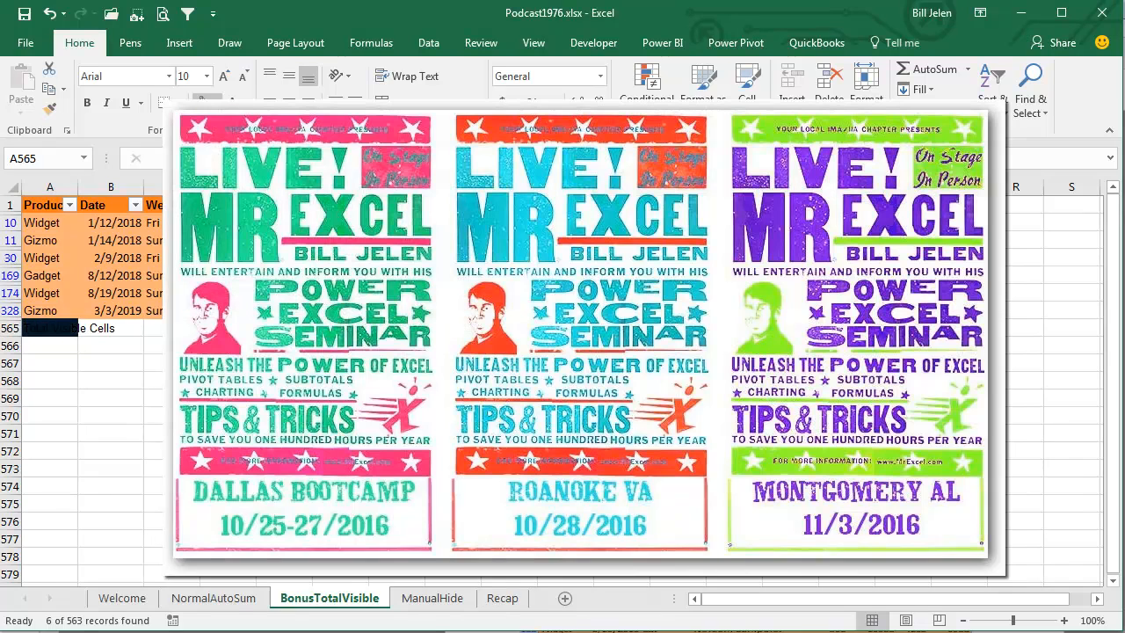
pyautogui.click(227, 251)
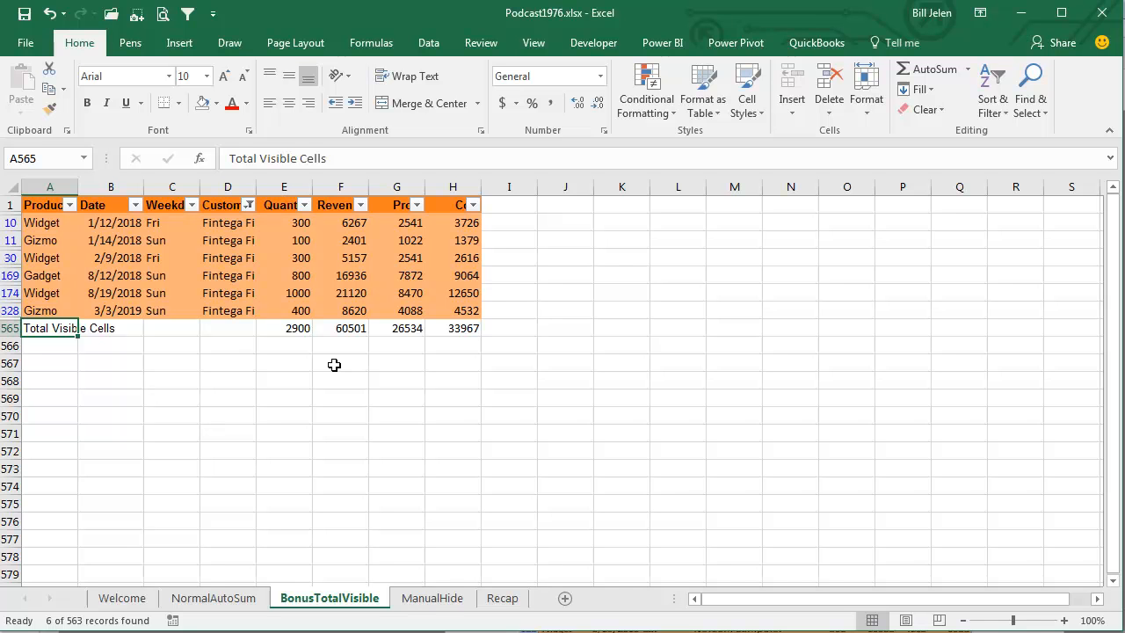
# Step: Insert two blank rows above the header row of the filtered data
pyautogui.press('Up')
pyautogui.hotkey('ctrl', 'Up')
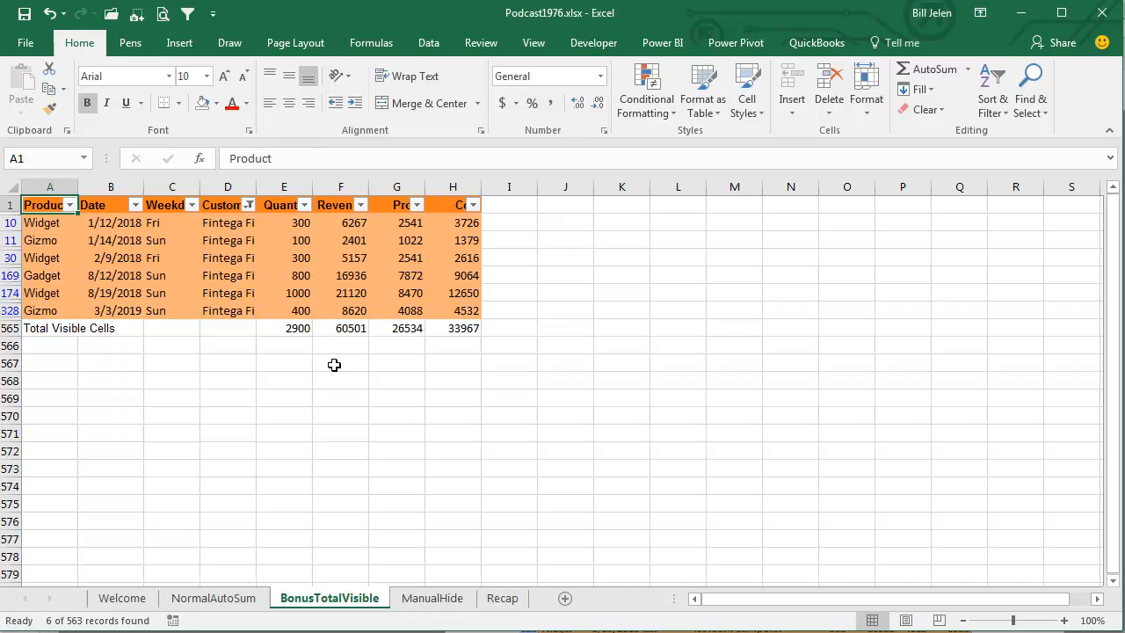
pyautogui.hotkey('shift', 'Down')
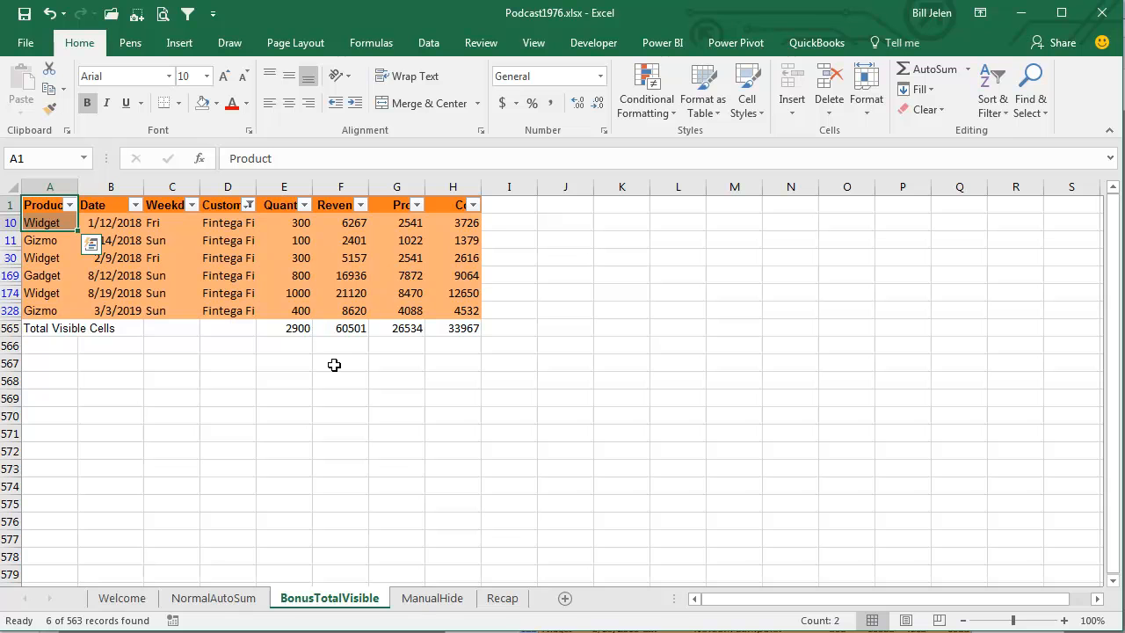
pyautogui.hotkey('alt', 'i')
pyautogui.press('r')
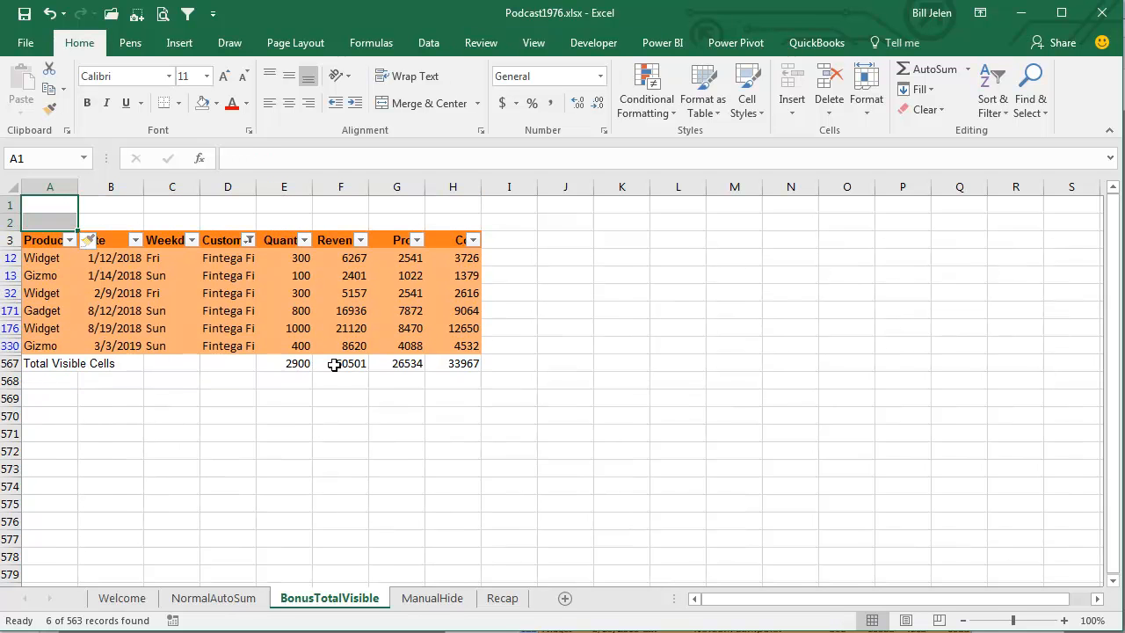
# Step: Move the Total Visible Cells row, A567:H567, to row 1 above the headers
pyautogui.press('Down')
pyautogui.press('Down')
pyautogui.press('Down')
pyautogui.press('Down')
pyautogui.press('Down')
pyautogui.press('Down')
pyautogui.press('Down')
pyautogui.press('Down')
pyautogui.press('Down')
pyautogui.press('Down')
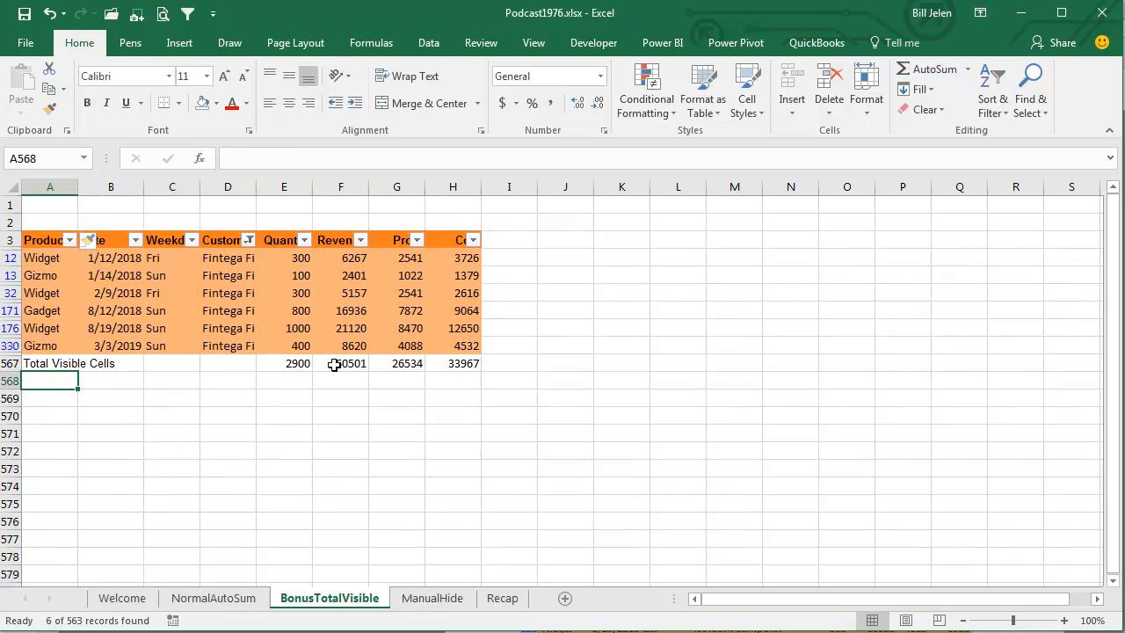
pyautogui.press('Up')
pyautogui.hotkey('shift', 'Right')
pyautogui.hotkey('shift', 'Right')
pyautogui.hotkey('shift', 'Right')
pyautogui.hotkey('shift', 'Right')
pyautogui.hotkey('shift', 'Right')
pyautogui.hotkey('shift', 'Right')
pyautogui.hotkey('shift', 'Right')
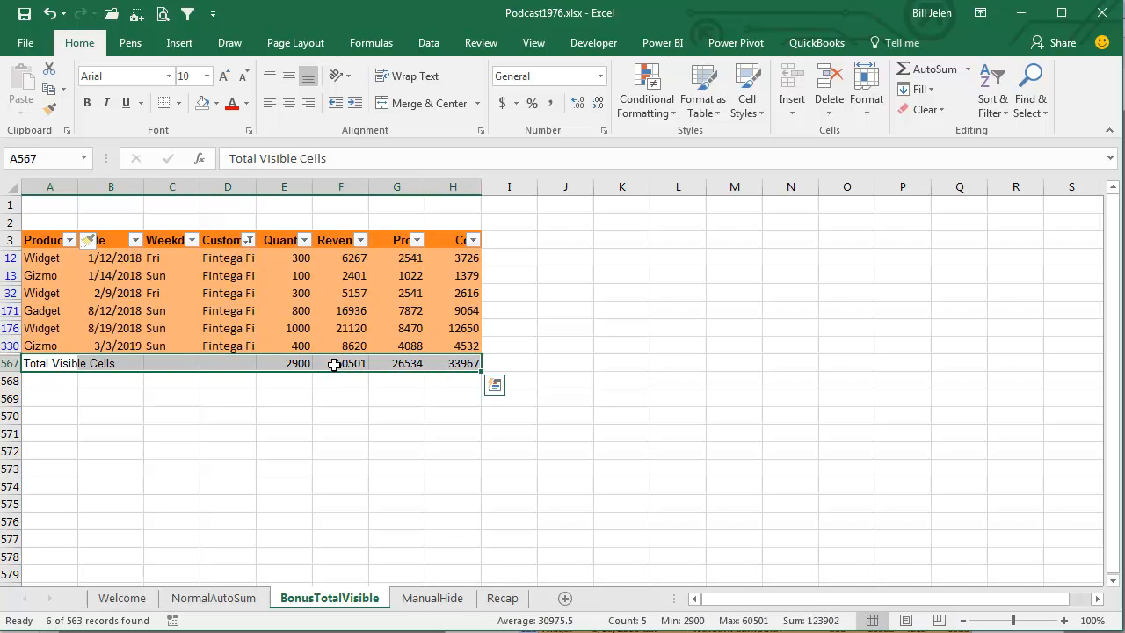
pyautogui.hotkey('ctrl', 'c')
pyautogui.press('Up')
pyautogui.press('Up')
pyautogui.press('Up')
pyautogui.press('Up')
pyautogui.press('Up')
pyautogui.press('Up')
pyautogui.press('Up')
pyautogui.press('Up')
pyautogui.press('Up')
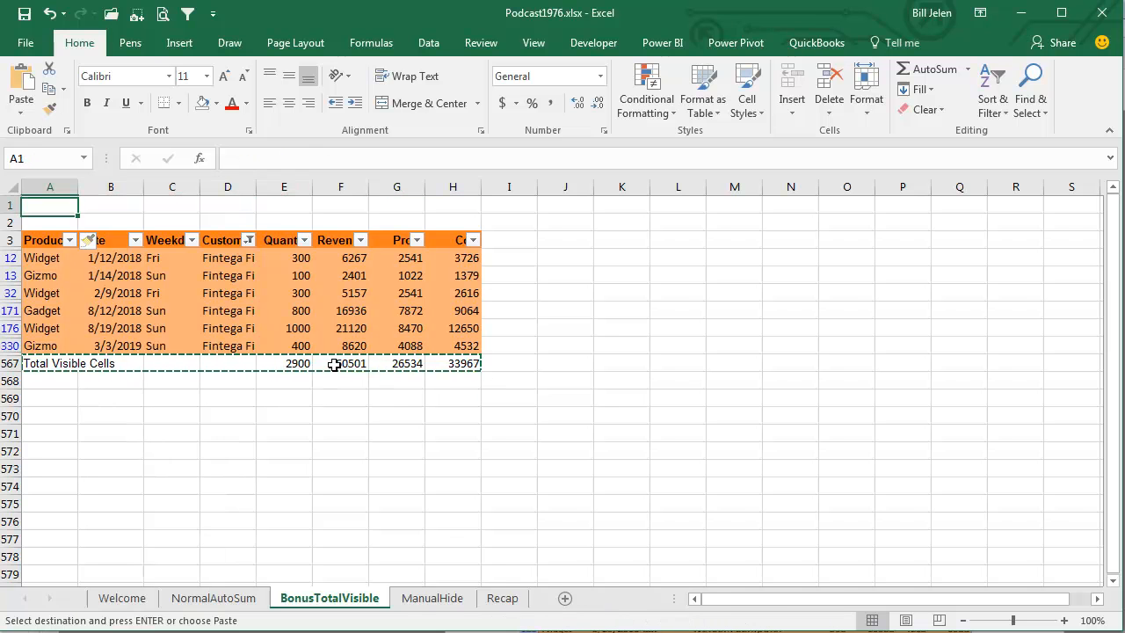
pyautogui.press('Return')
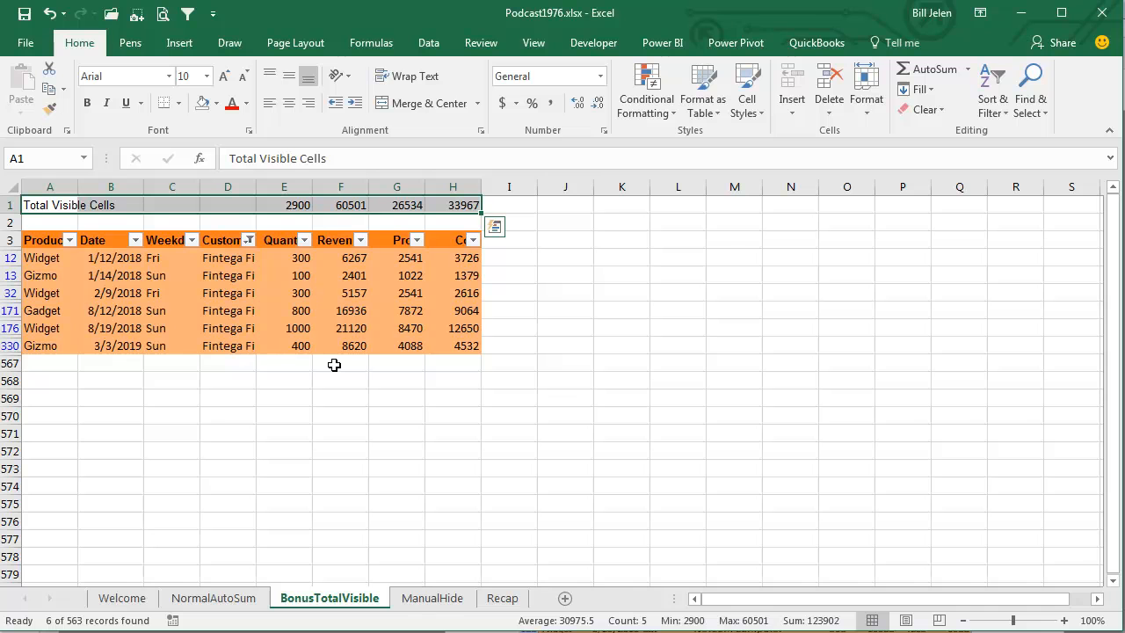
# Step: Add Analytic Minds, the Association for Computers entry, Bits of Confetti and data2impact to the Customer filter and review the filtered rows
pyautogui.click(239, 293)
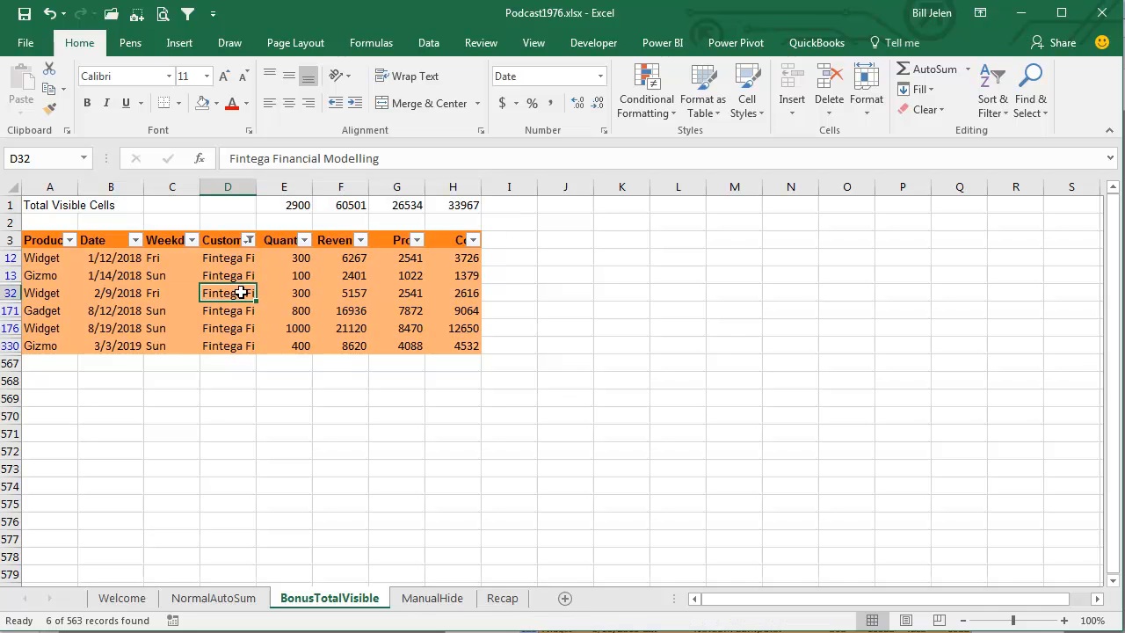
pyautogui.click(249, 240)
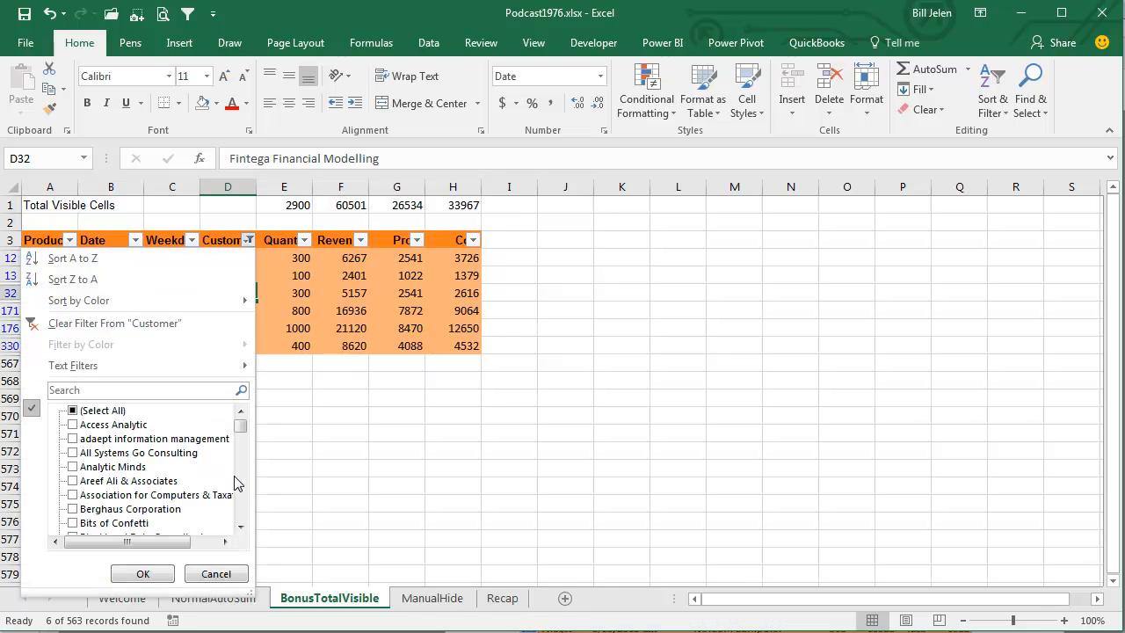
pyautogui.click(74, 467)
pyautogui.click(74, 495)
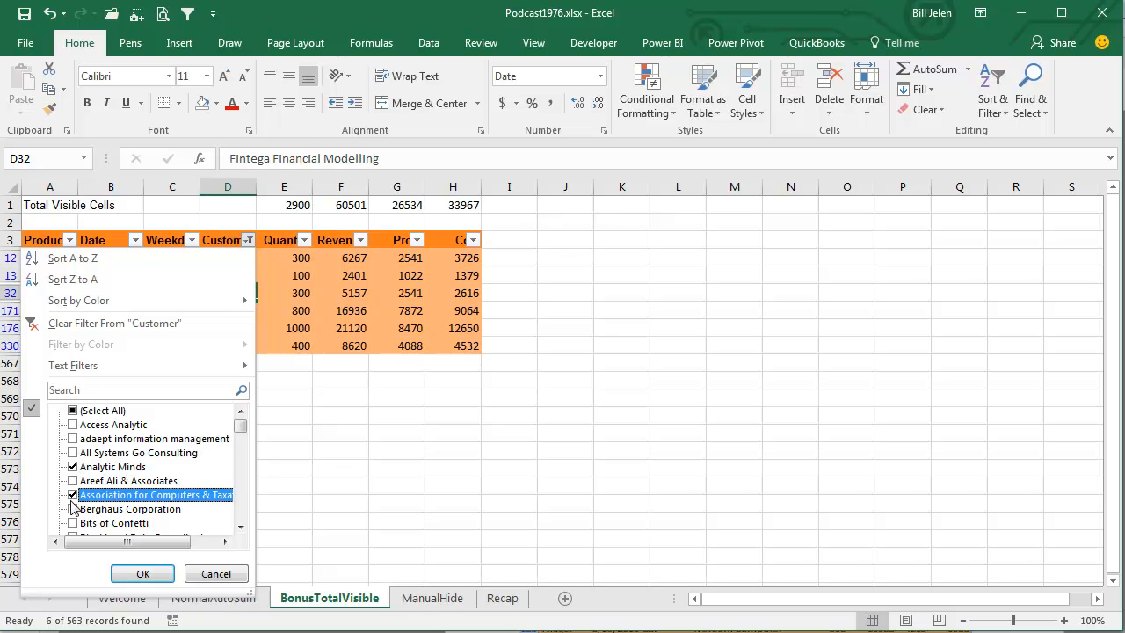
pyautogui.click(74, 523)
pyautogui.scroll(-3, 147, 499)
pyautogui.click(86, 521)
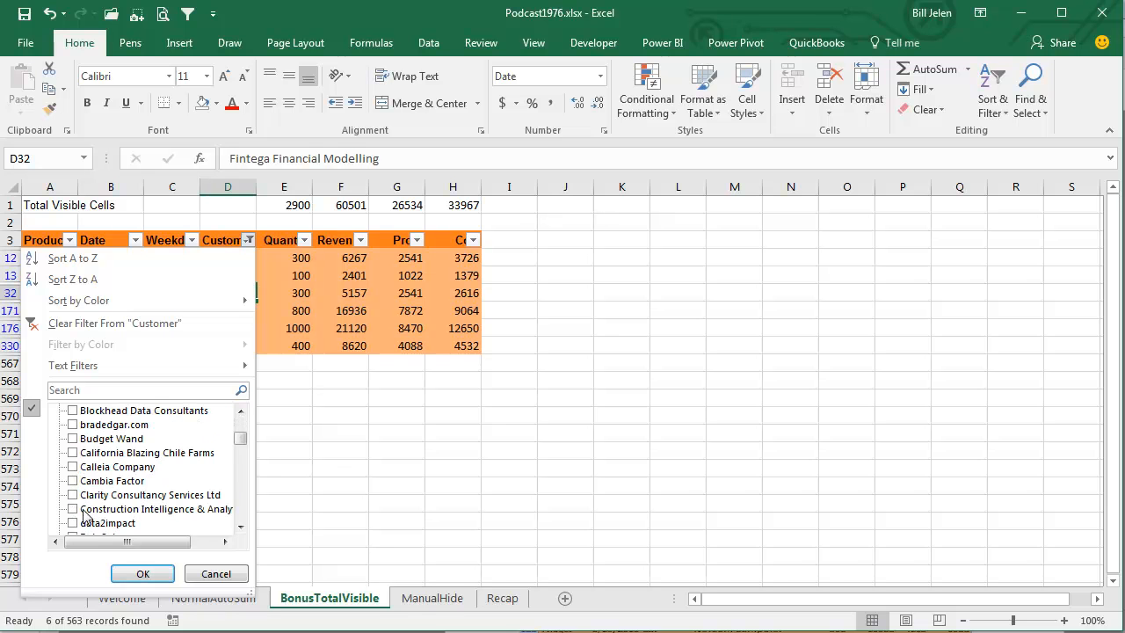
pyautogui.click(143, 573)
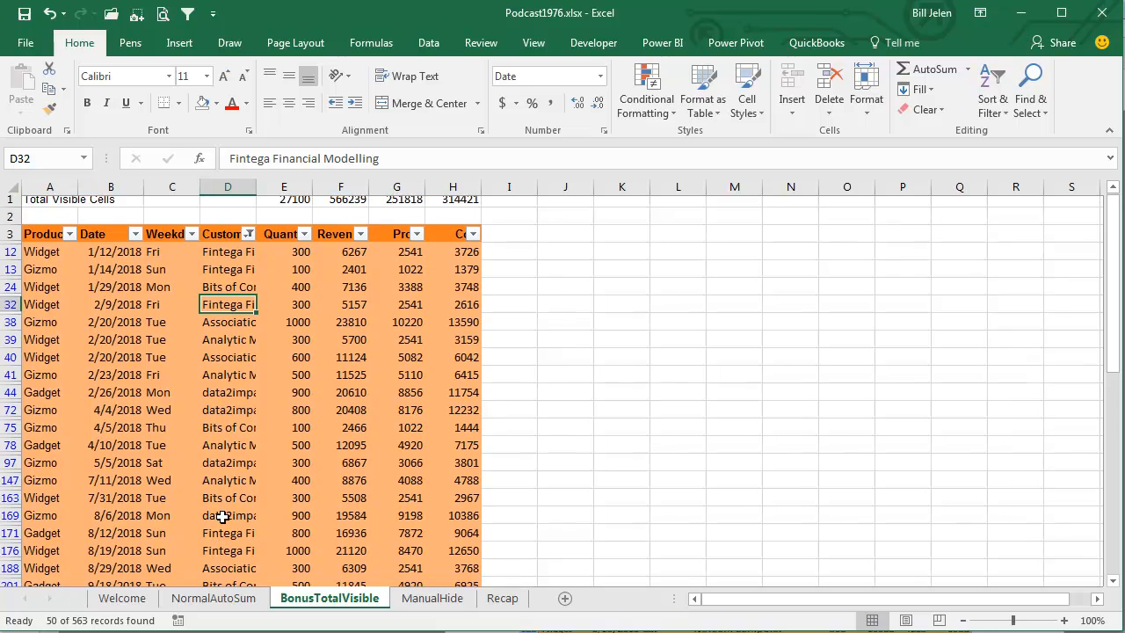
pyautogui.scroll(-8, 219, 560)
pyautogui.scroll(8, 220, 519)
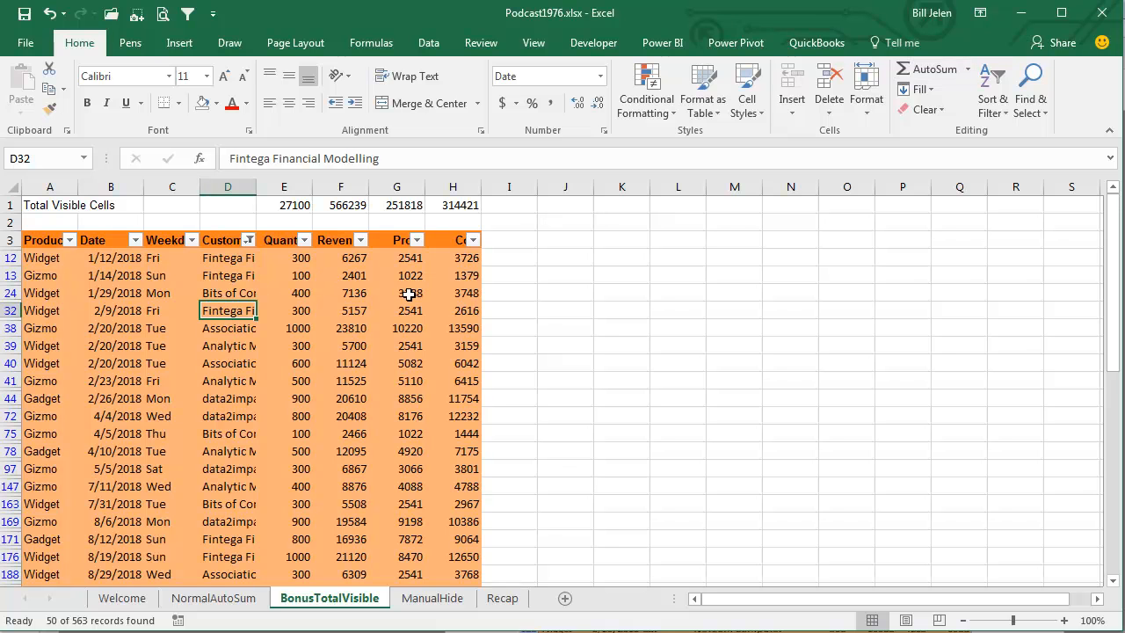
# Step: On the ManualHide sheet, hide row 4 of the data
pyautogui.click(433, 598)
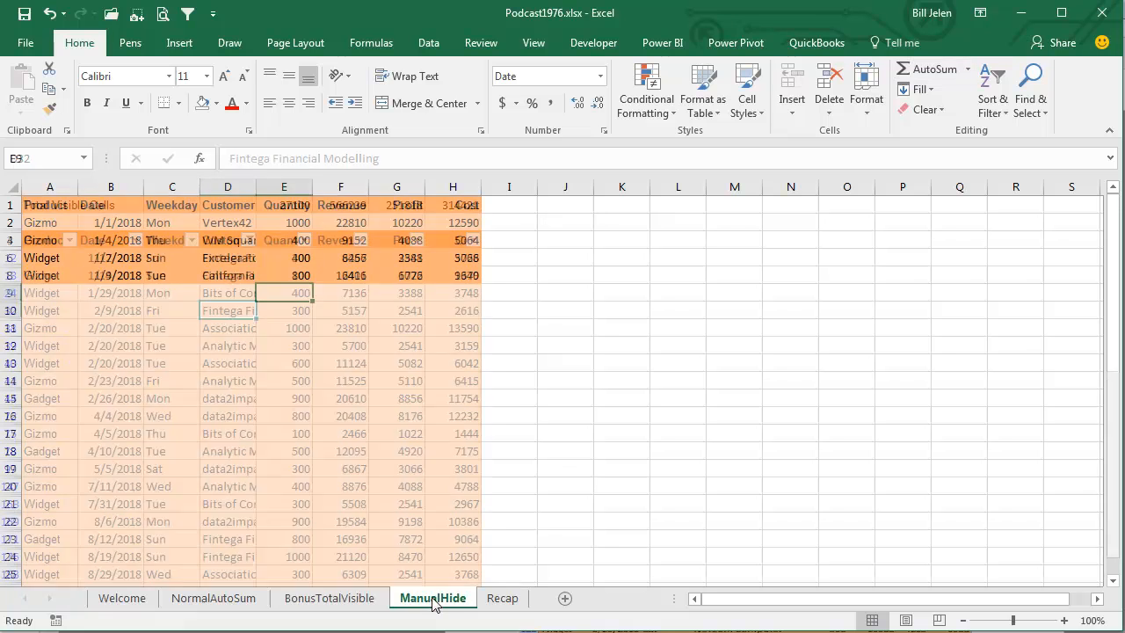
pyautogui.click(45, 239)
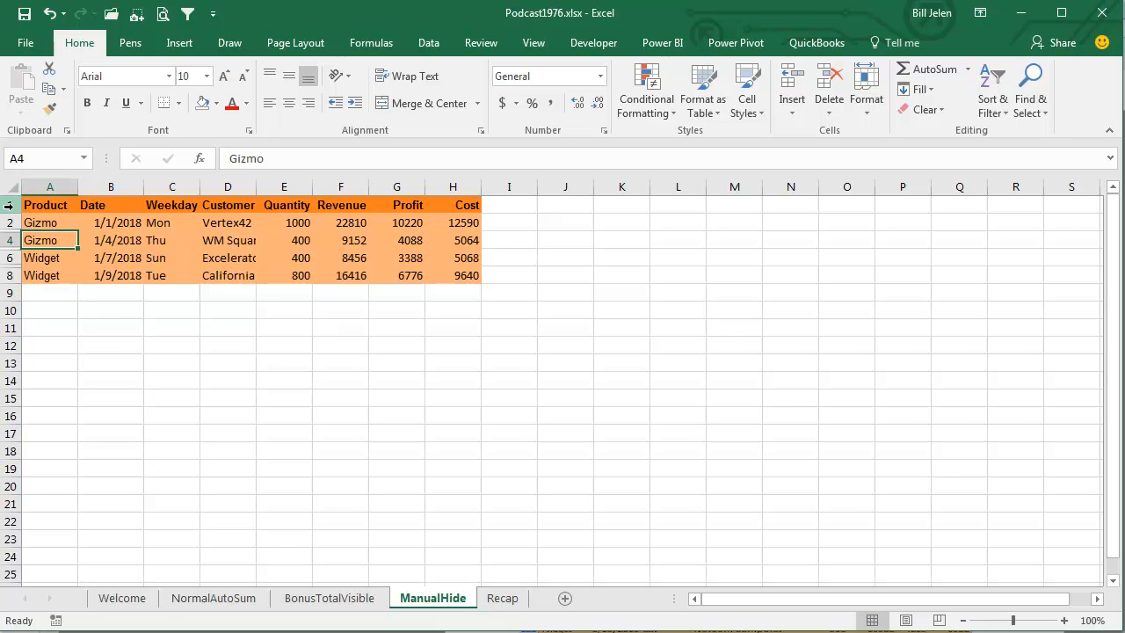
pyautogui.click(866, 104)
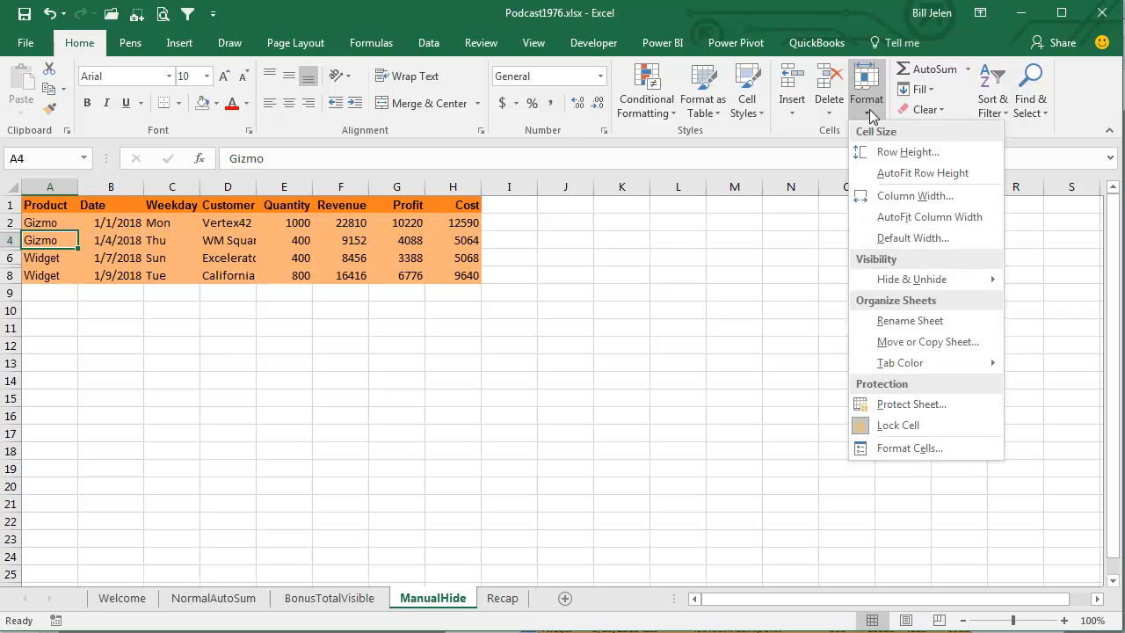
pyautogui.moveTo(906, 279)
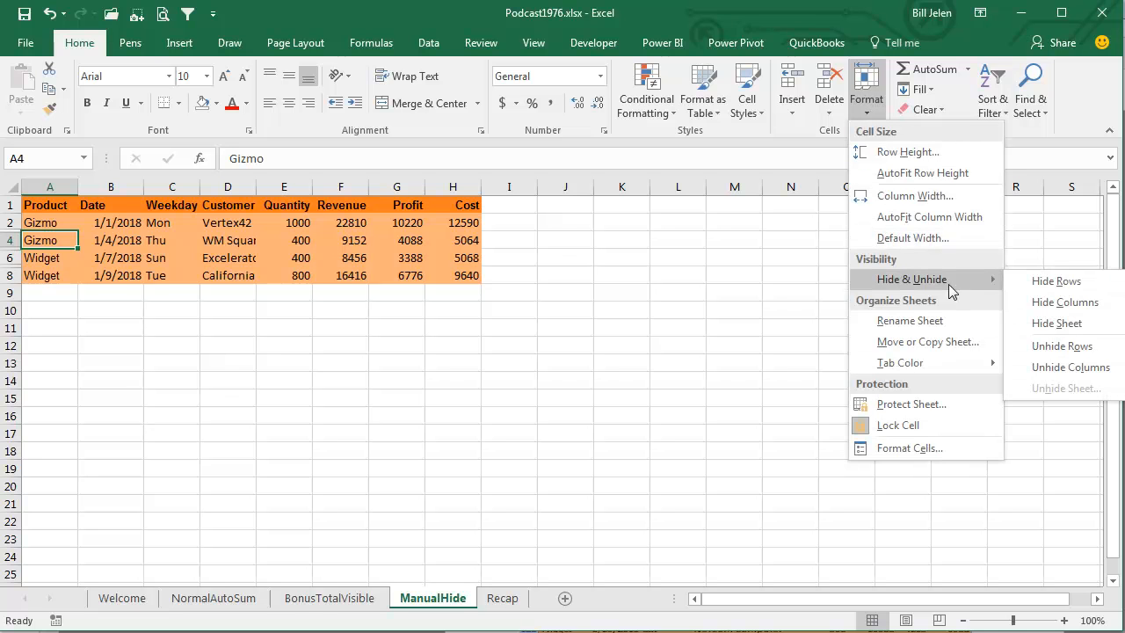
pyautogui.click(1048, 286)
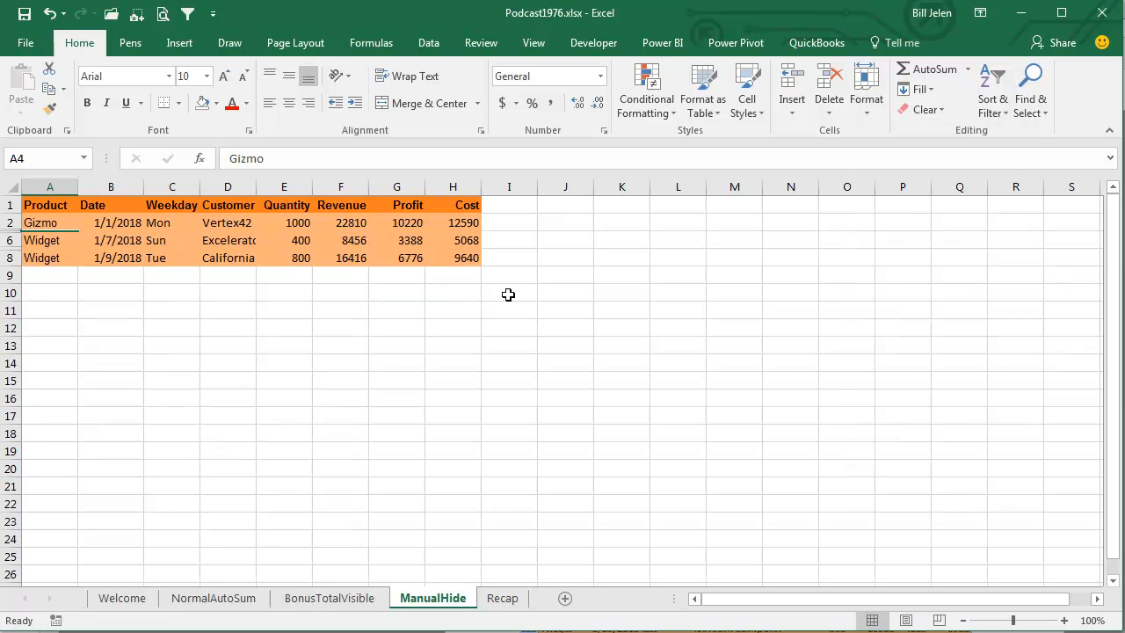
# Step: Total the Quantity column in cell E9 with an AutoSum of E2:E8
pyautogui.click(298, 272)
pyautogui.hotkey('alt', '=')
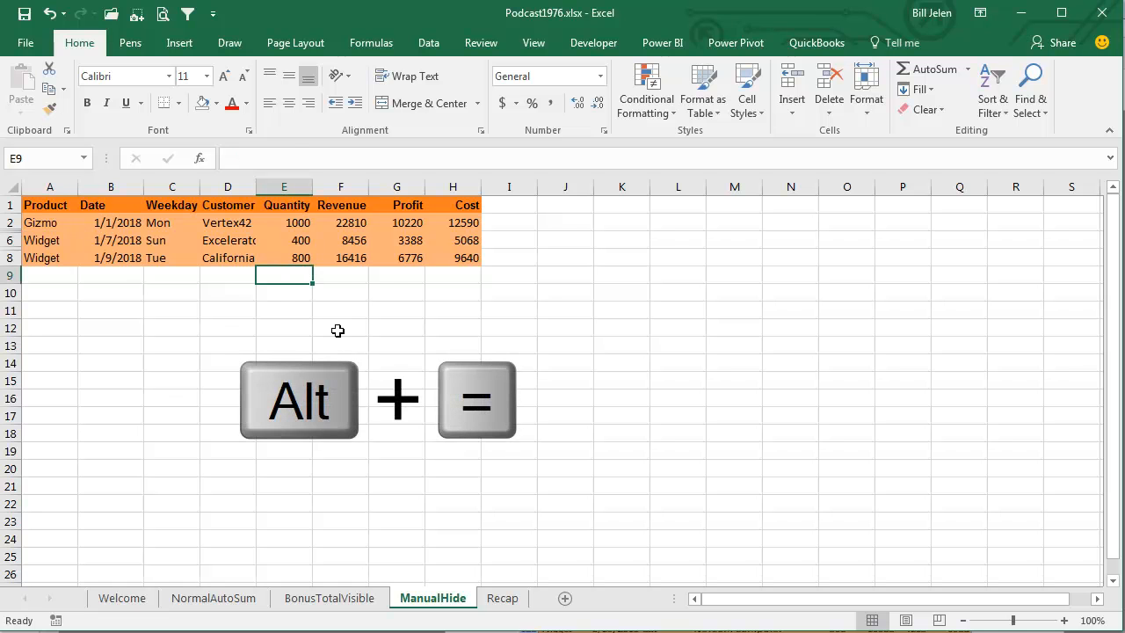
pyautogui.hotkey('alt', '=')
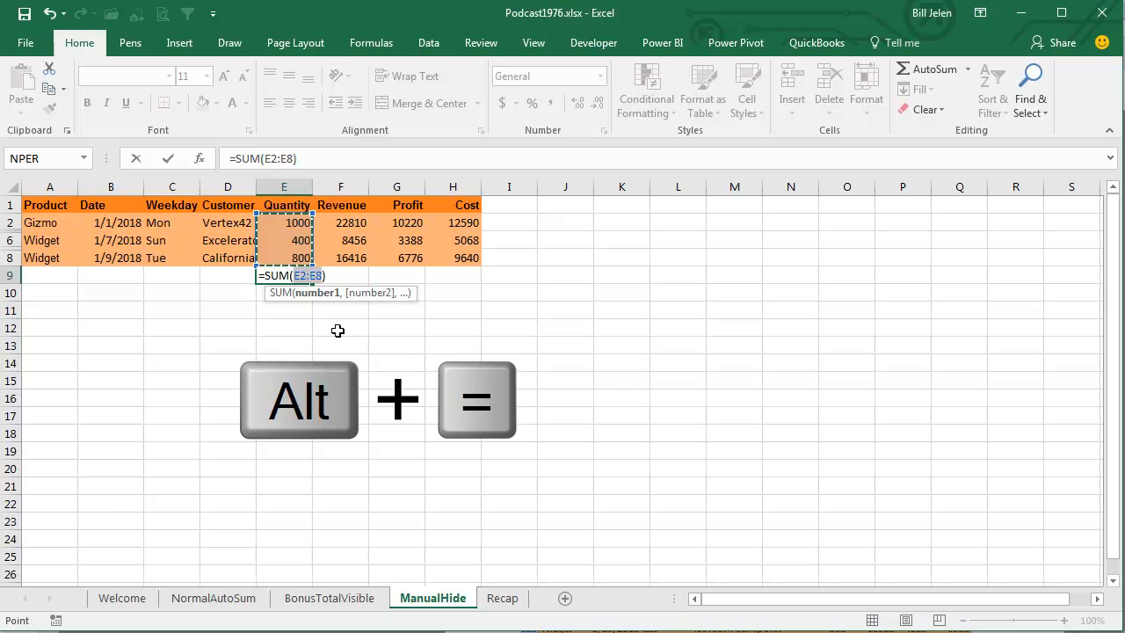
pyautogui.press('Return')
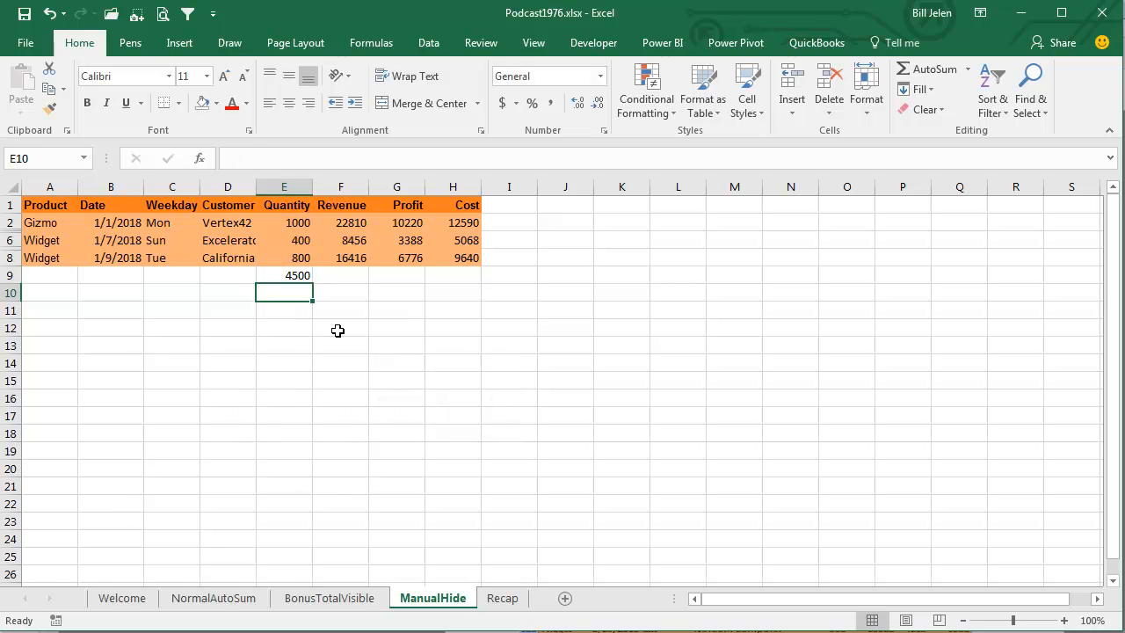
# Step: Copy the formula from E9 into E10 and change it to =SUBTOTAL(9,E2:E8)
pyautogui.hotkey('ctrl', "'")
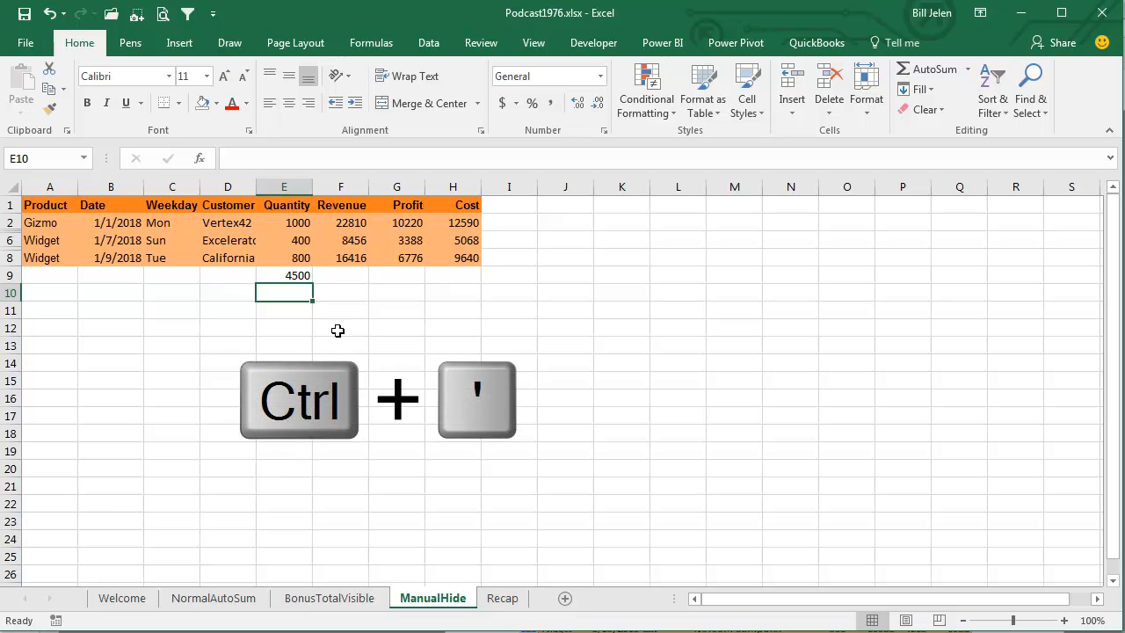
pyautogui.hotkey('ctrl', "'")
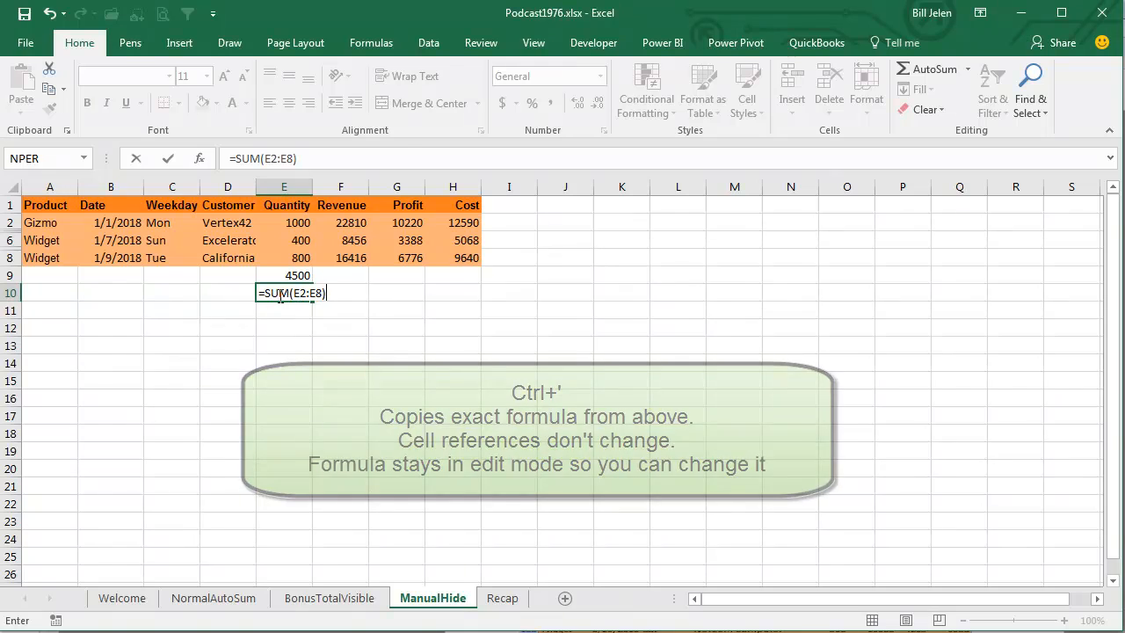
pyautogui.click(278, 293)
pyautogui.write('BTOTAL(')
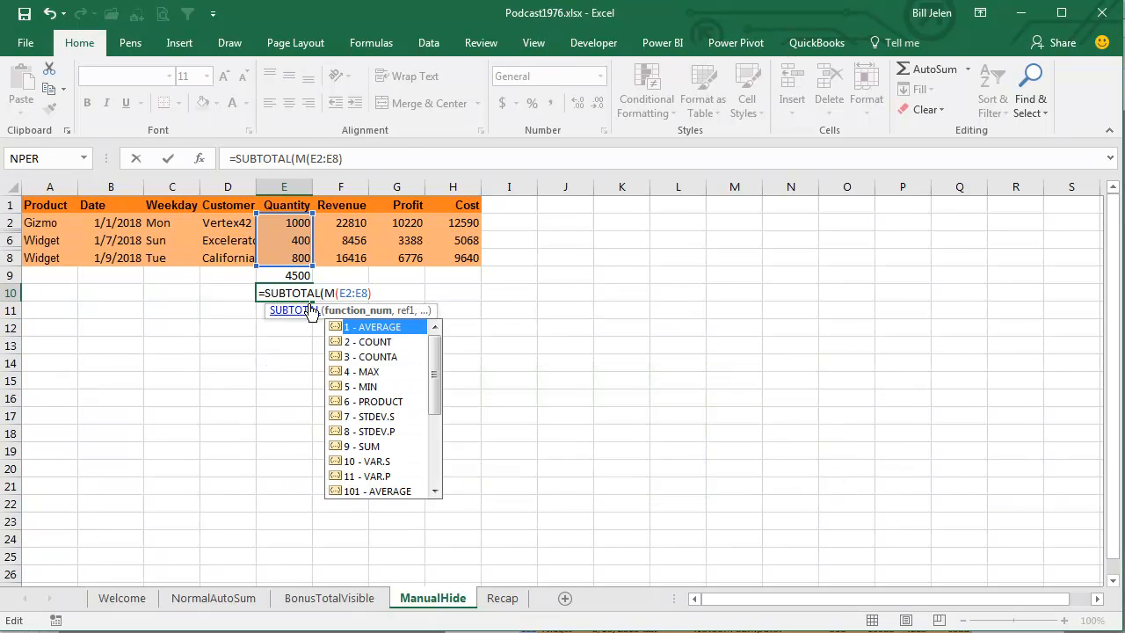
pyautogui.write('9,')
pyautogui.press('Delete')
pyautogui.press('Delete')
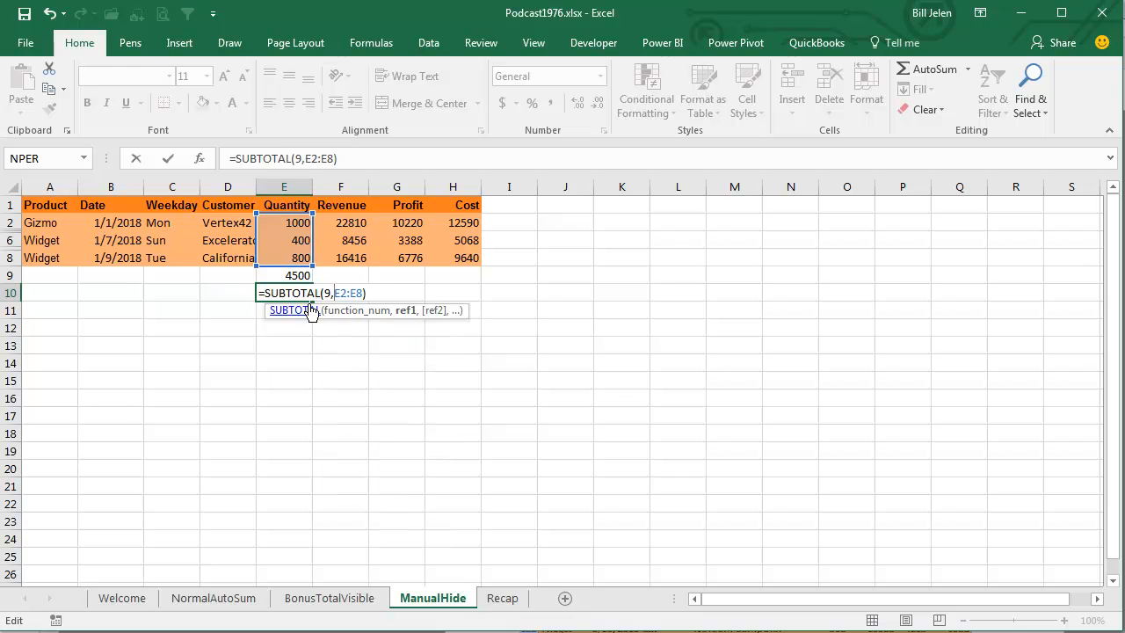
pyautogui.press('Return')
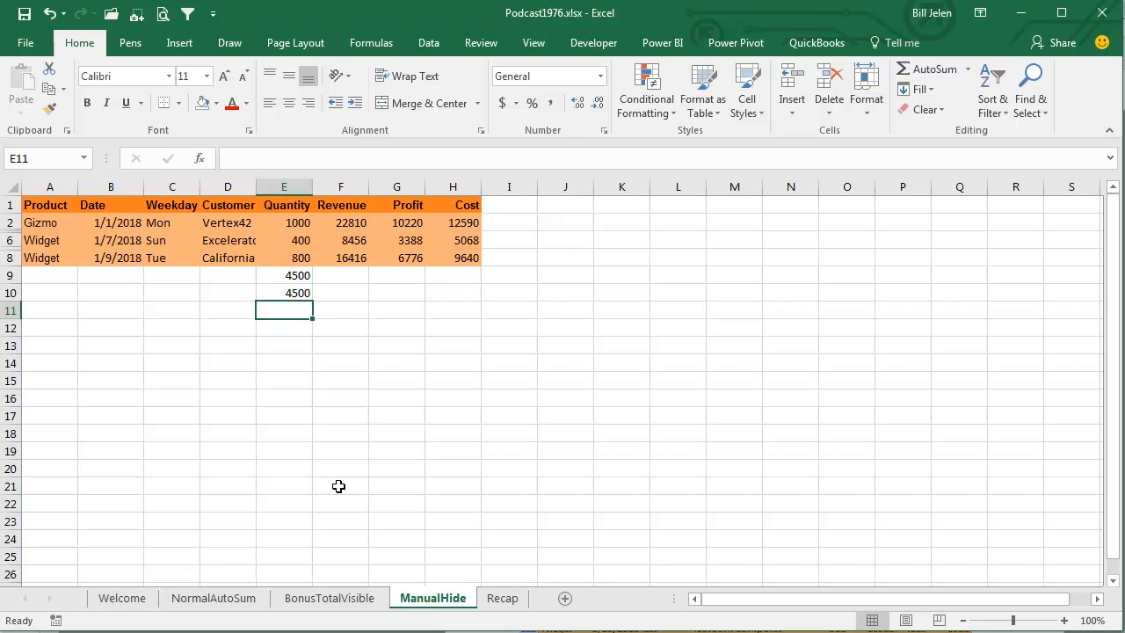
# Step: Total the visible Quantity rows in cell E11 with =SUBTOTAL(109,E2:E8), adapted from the formula above
pyautogui.hotkey('alt', '=')
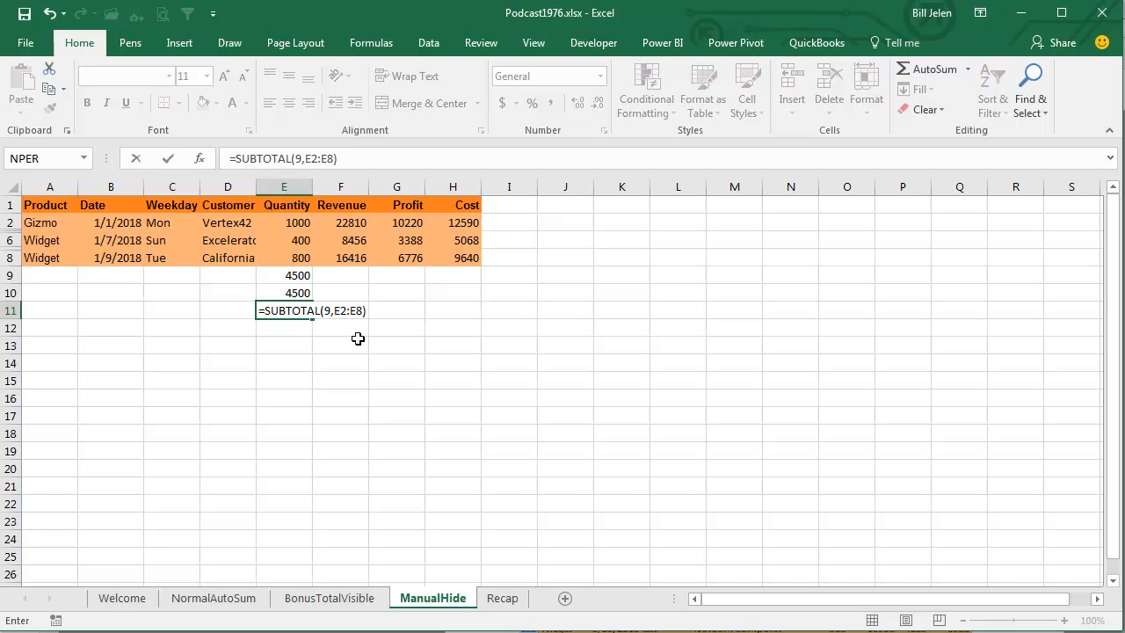
pyautogui.click(324, 310)
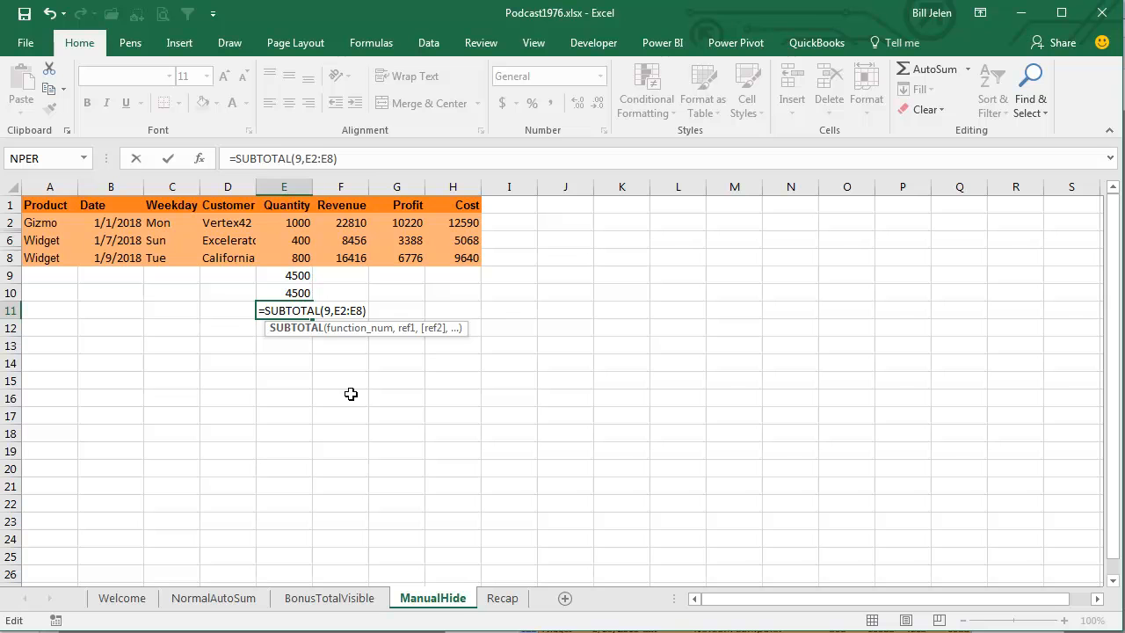
pyautogui.press('Right')
pyautogui.write('10')
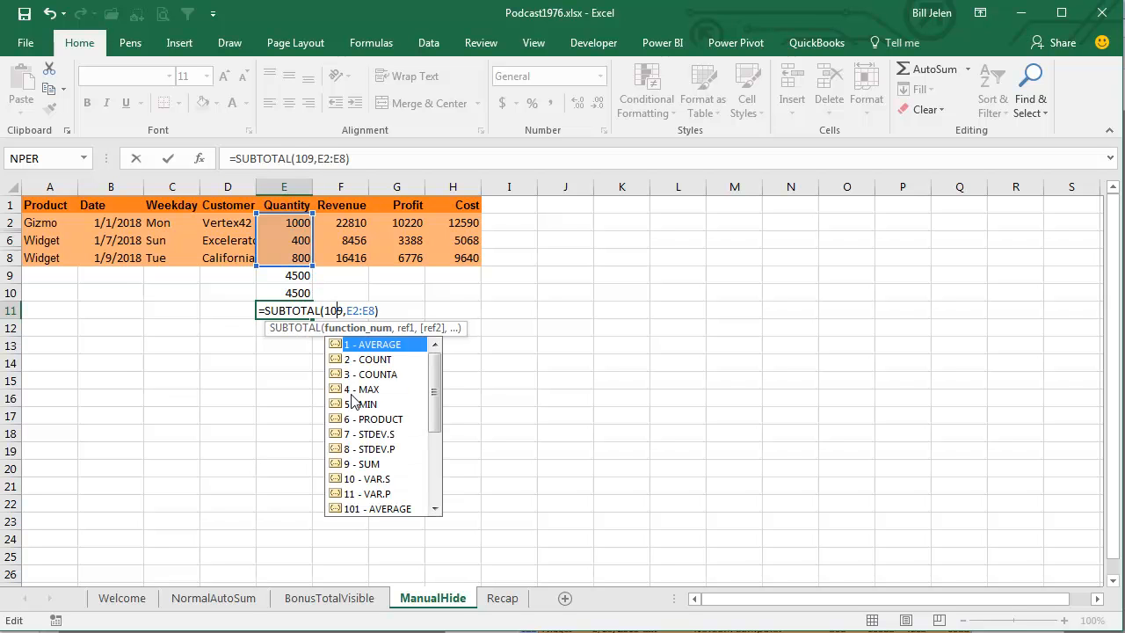
pyautogui.press('Return')
# Step: Label the total in cell A11 as True Total Visible Based on Manually Hidden Rows
pyautogui.press('Up')
pyautogui.press('Left')
pyautogui.press('Left')
pyautogui.press('Left')
pyautogui.press('Left')
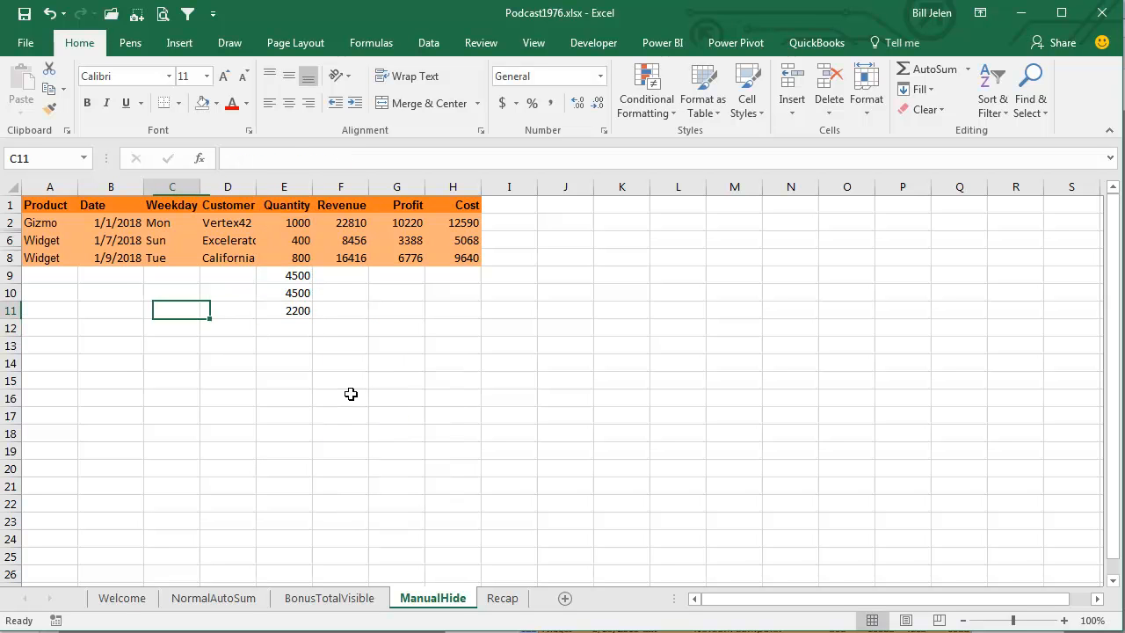
pyautogui.write('True Tota')
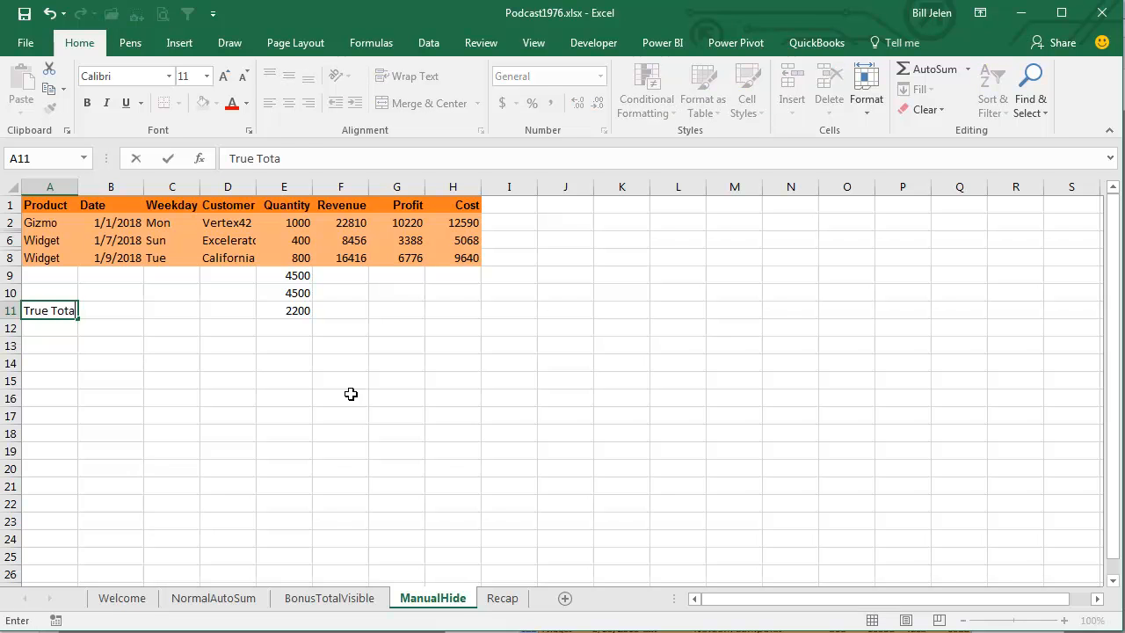
pyautogui.write('l Visible Based on')
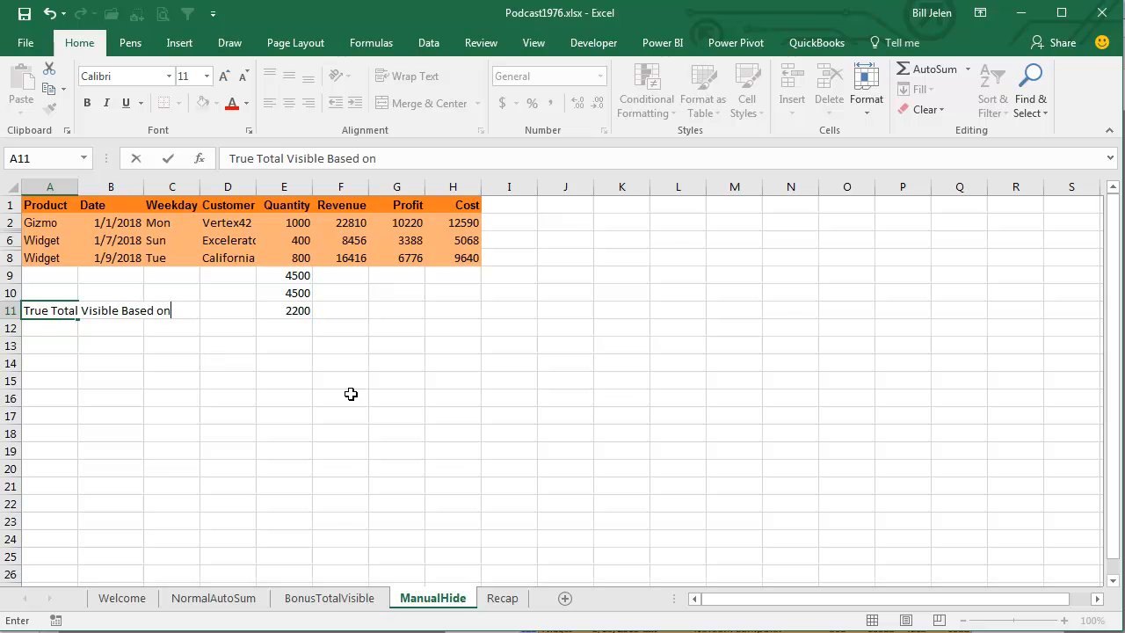
pyautogui.write(' Manually Hidden Rows')
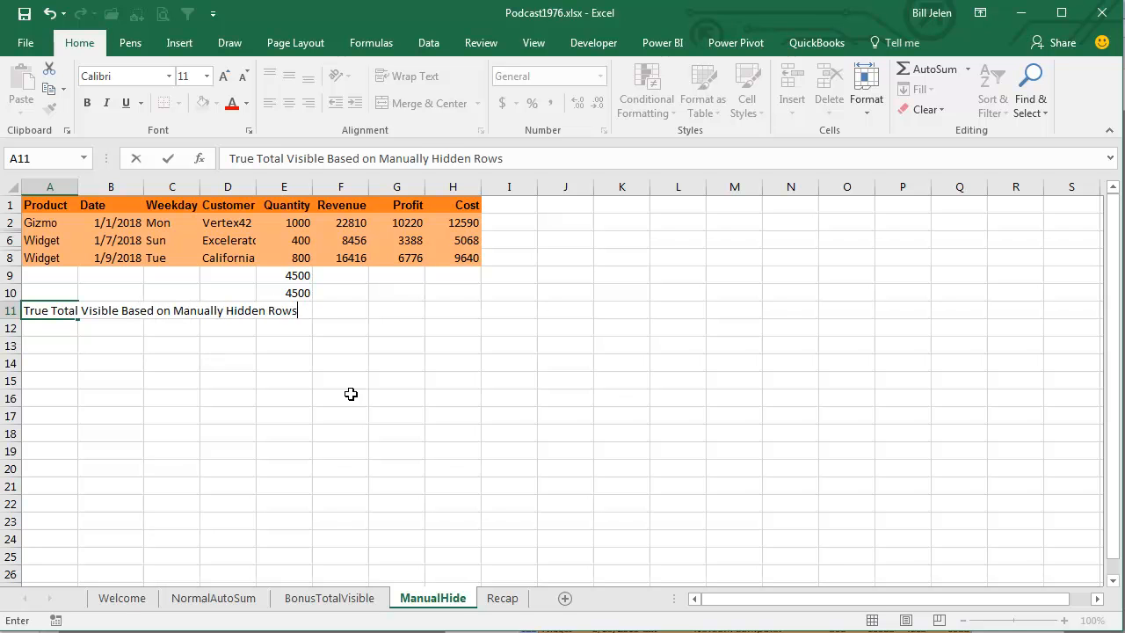
pyautogui.press('Return')
pyautogui.press('Up')
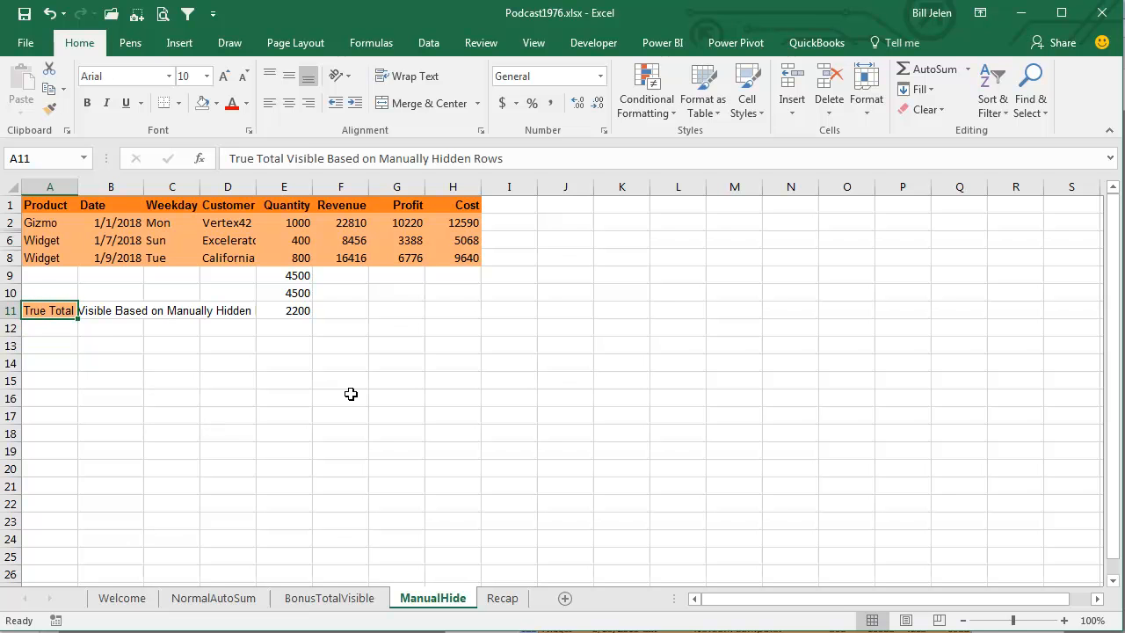
# Step: Check the NormalAutoSum totals and filter the BonusTotalVisible sheet by the selected customer, Fintega Financial Modelling
pyautogui.click(234, 601)
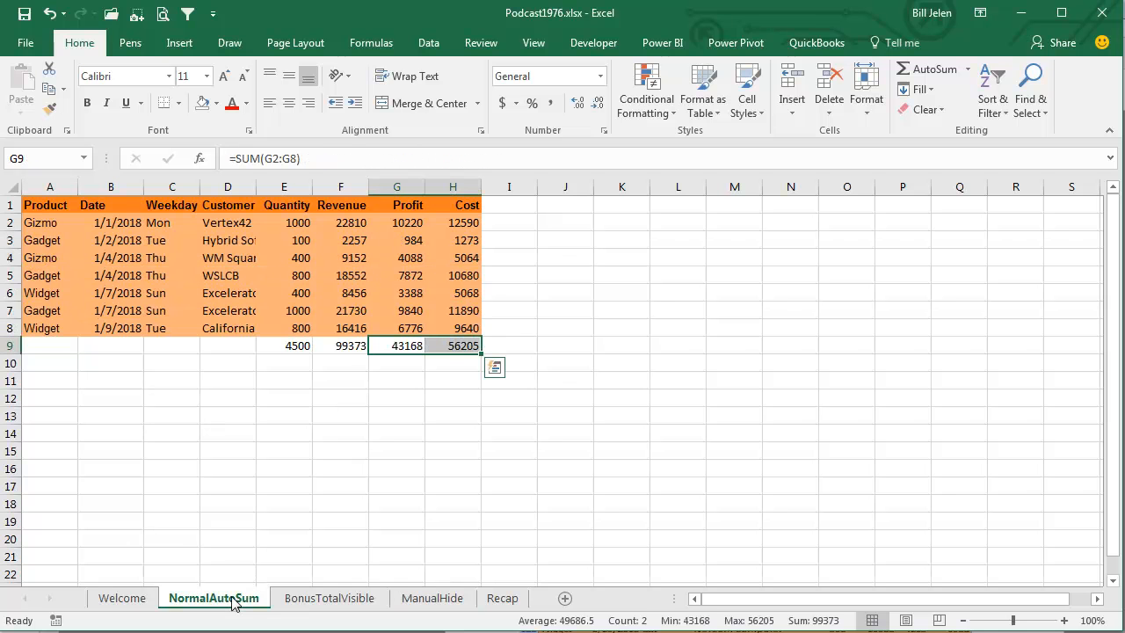
pyautogui.click(328, 601)
pyautogui.click(187, 13)
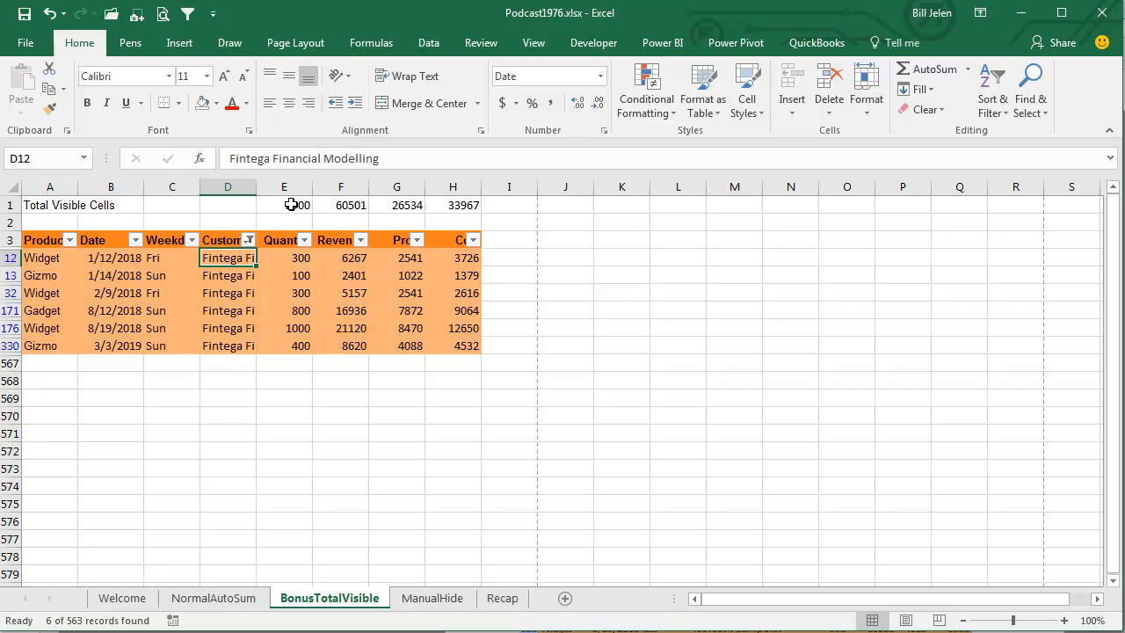
# Step: Inspect the SUBTOTAL formula in E11 of the ManualHide sheet and read the summary on the Recap sheet
pyautogui.click(429, 600)
pyautogui.click(289, 313)
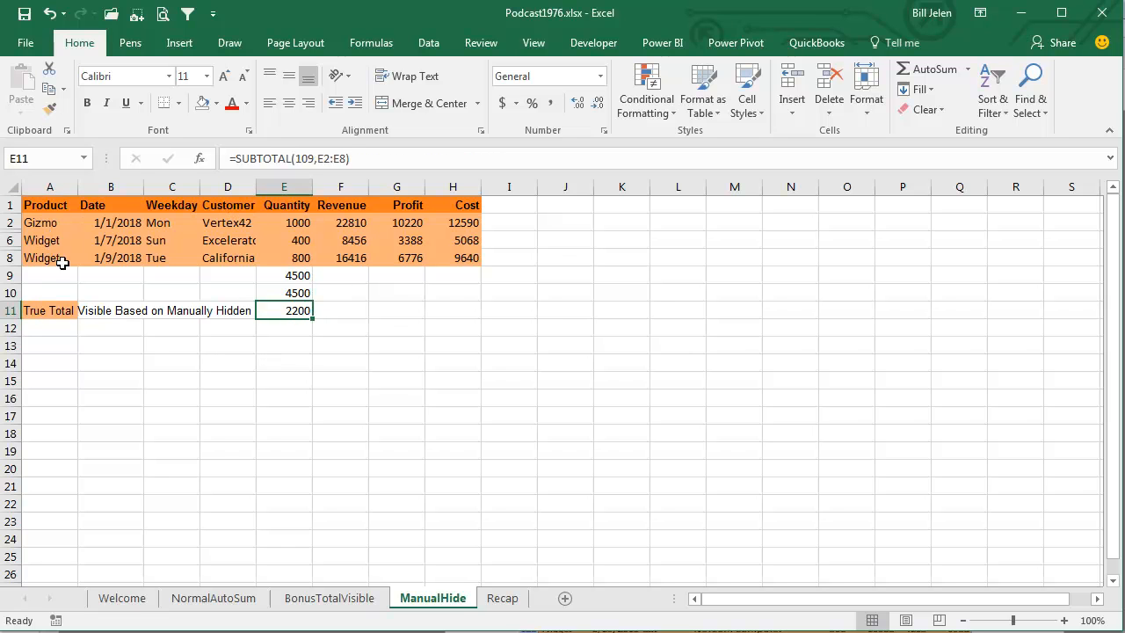
pyautogui.click(501, 598)
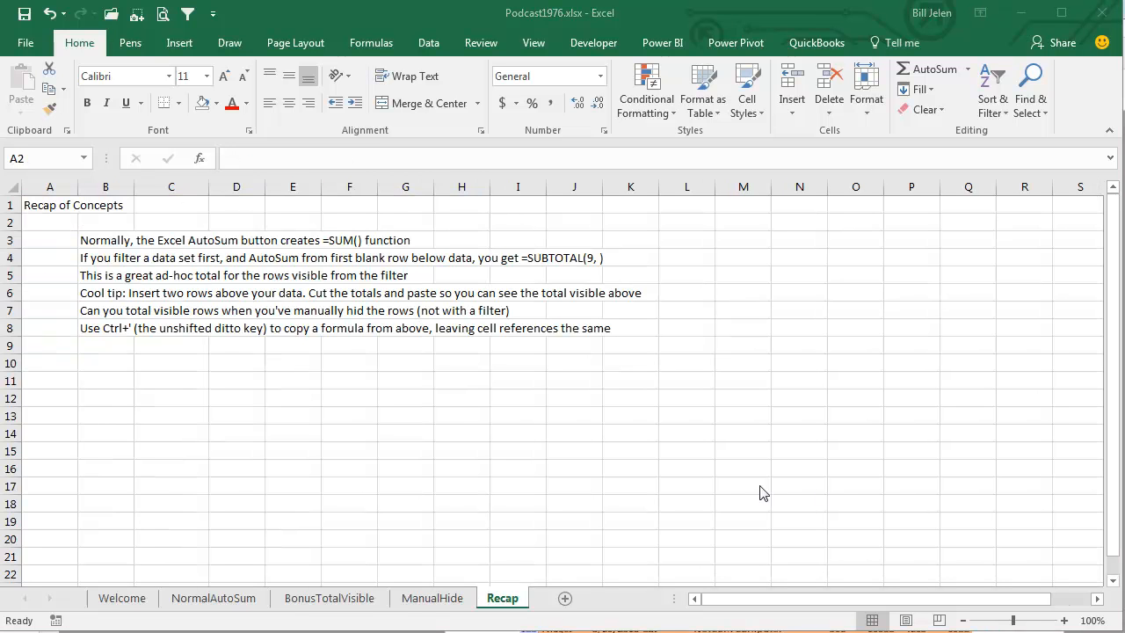